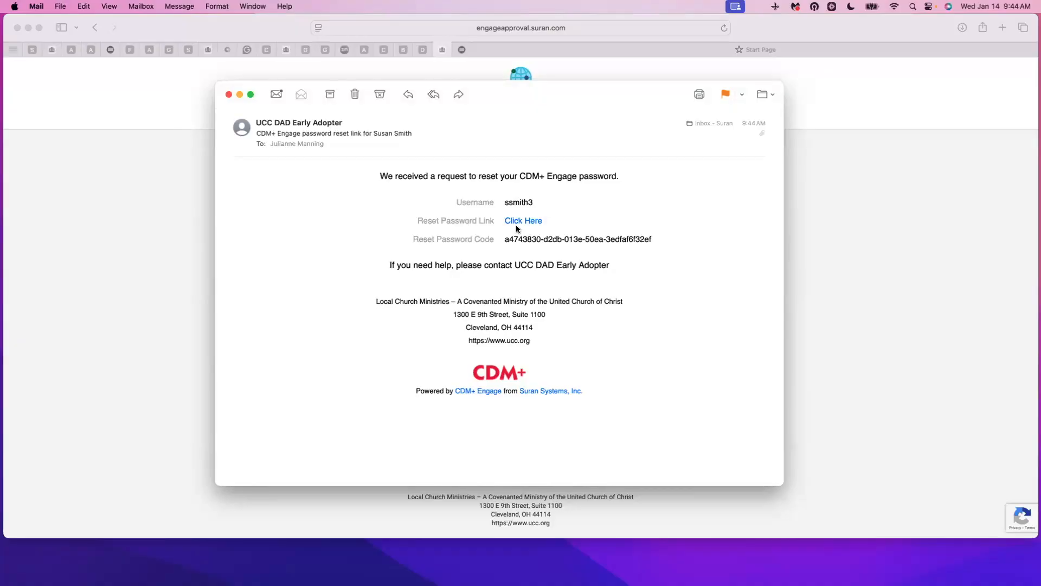
Copy the password reset code from the reset email
drag(505, 240, 654, 240)
right_click(616, 240)
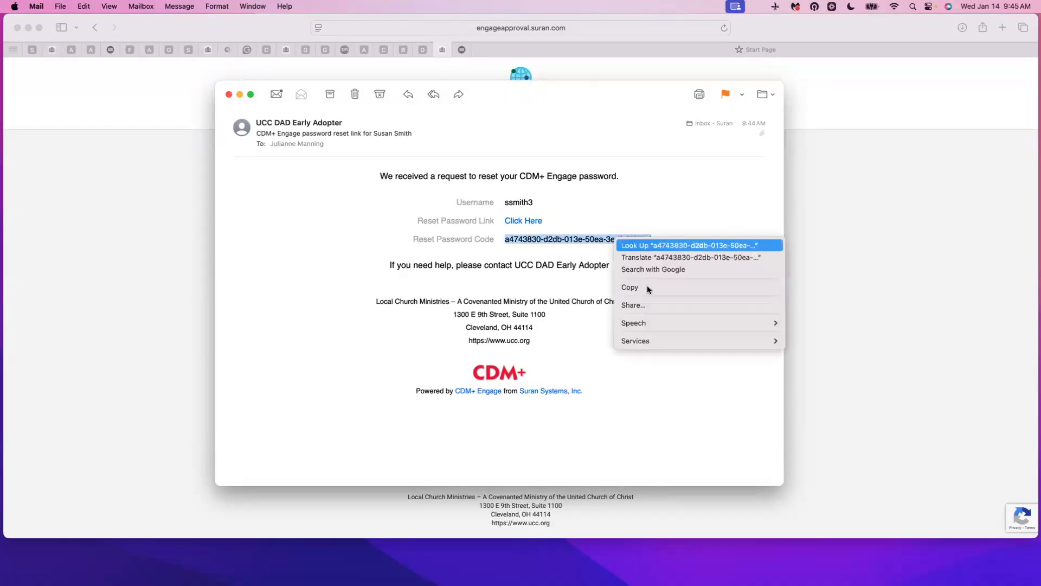
click(648, 288)
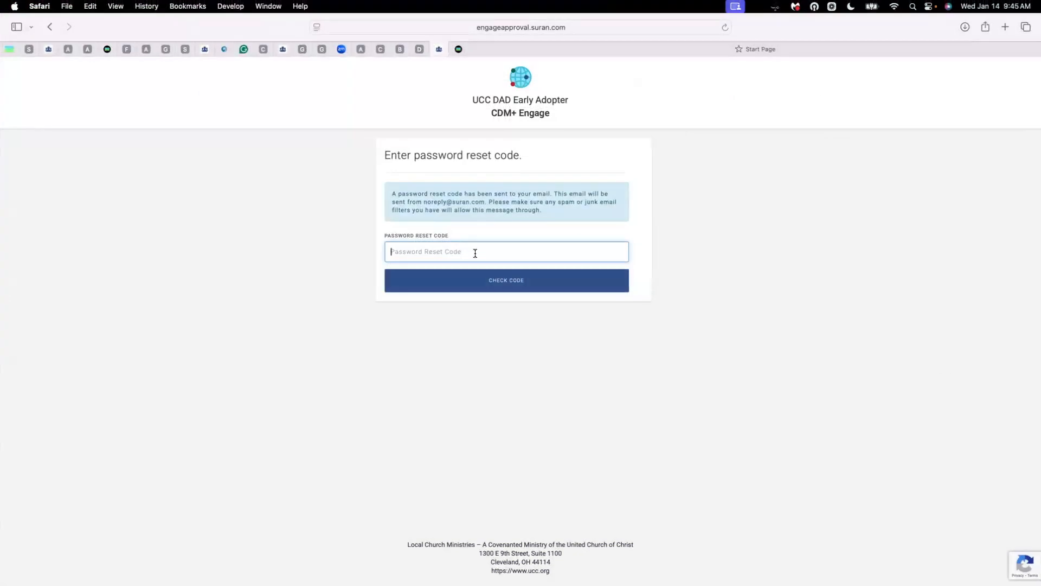
Paste and verify the reset code, then enter, confirm and submit a new password
key(super+v)
click(542, 287)
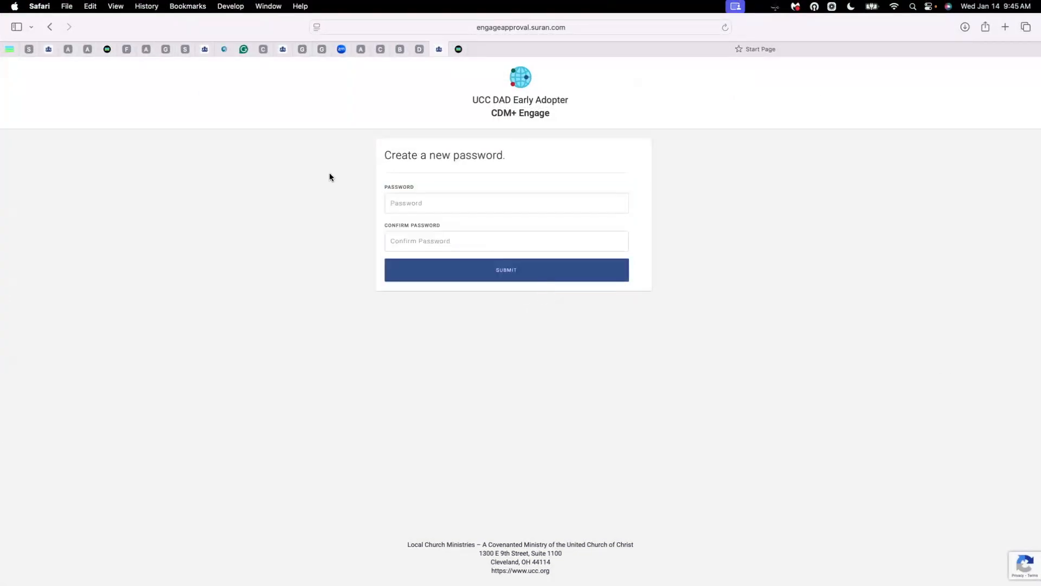
click(469, 202)
text(•••••)
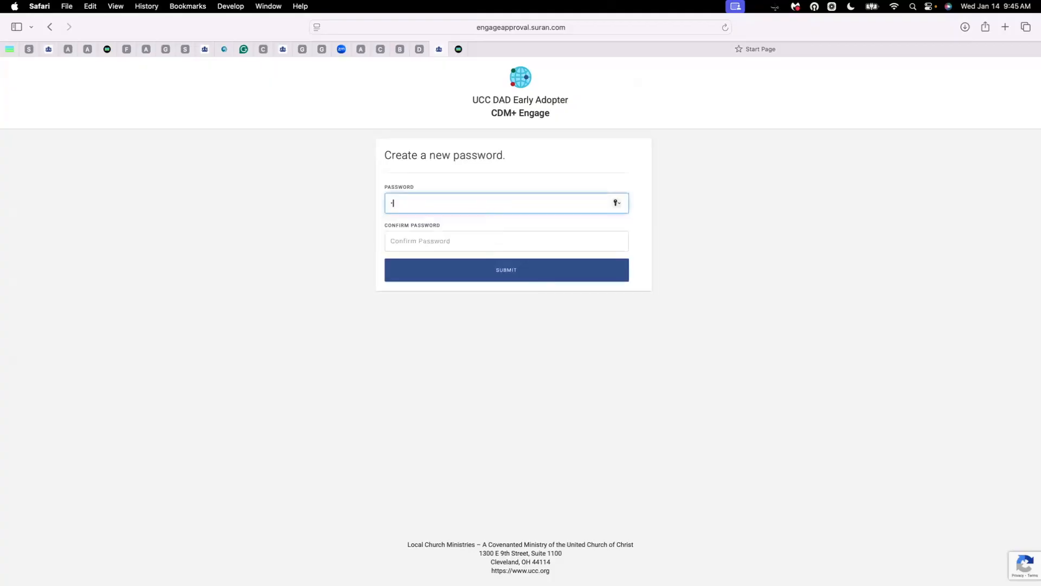
text(••••••)
key(Tab)
text(•••••••••••)
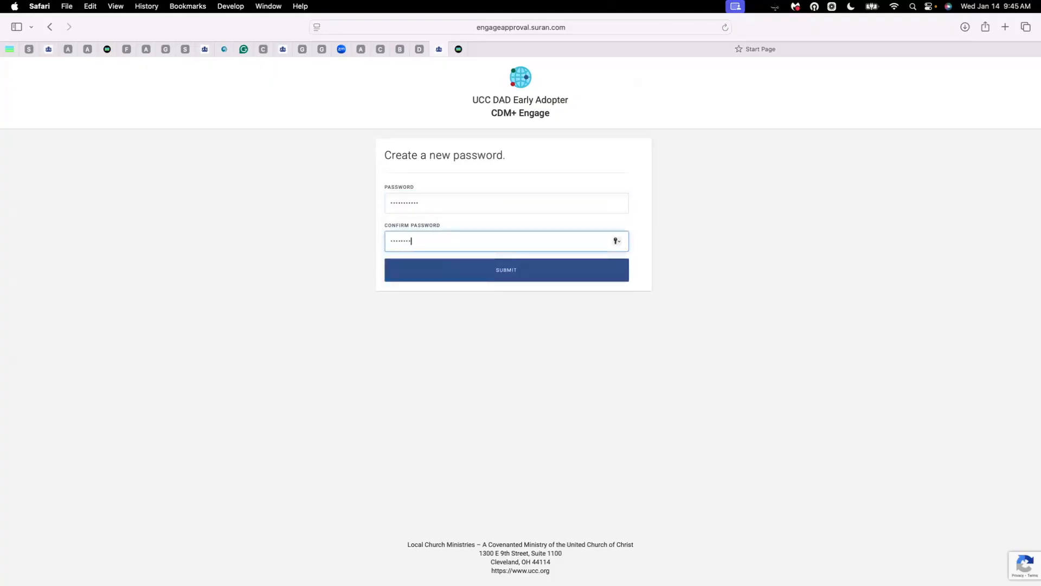
click(520, 273)
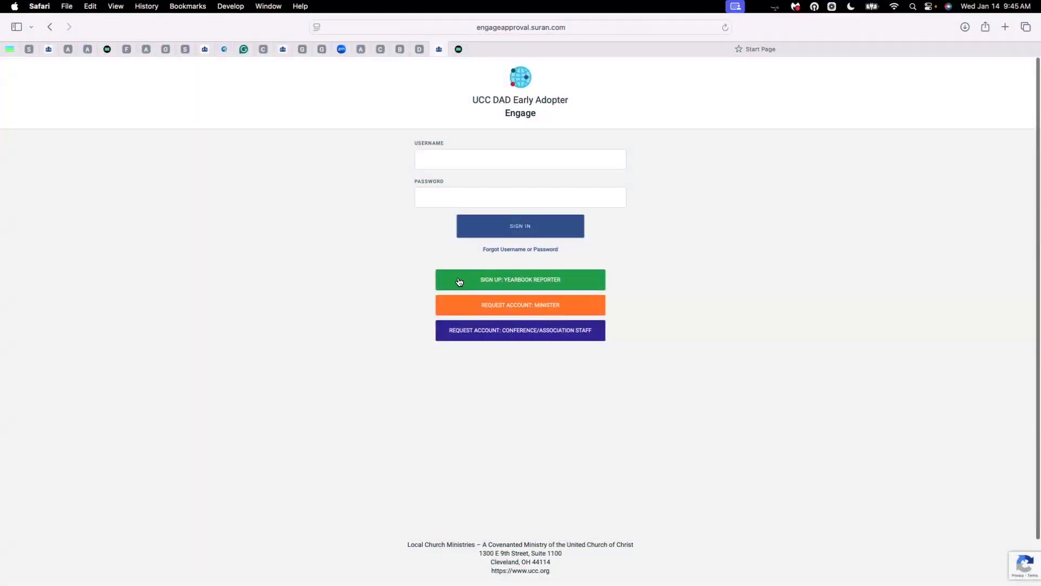
Check the reporter's e-mail address under Yearbook Reporter sign-up, then choose to create a new account
click(578, 283)
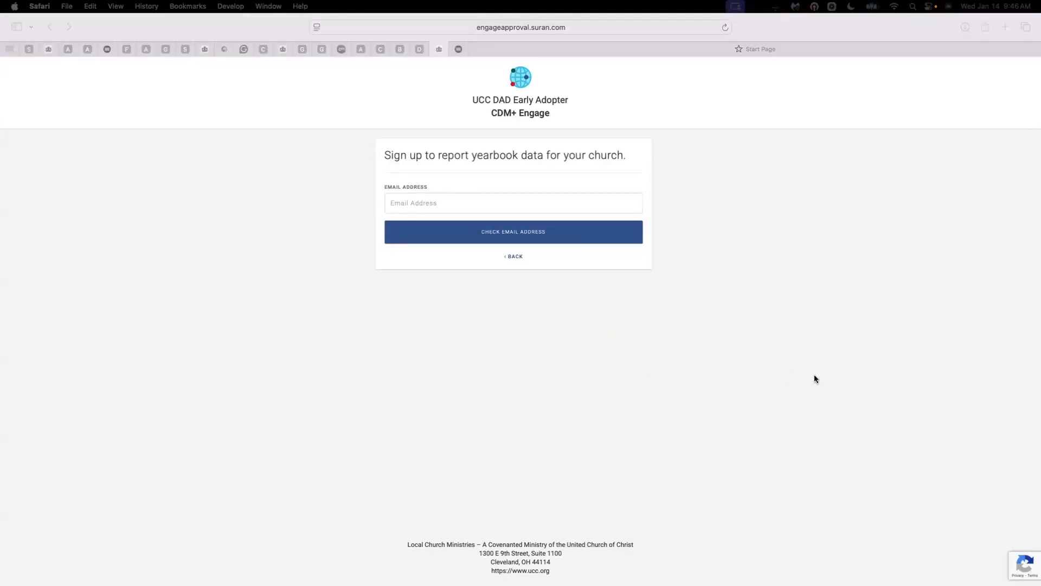
click(451, 201)
text(mike@example.com)
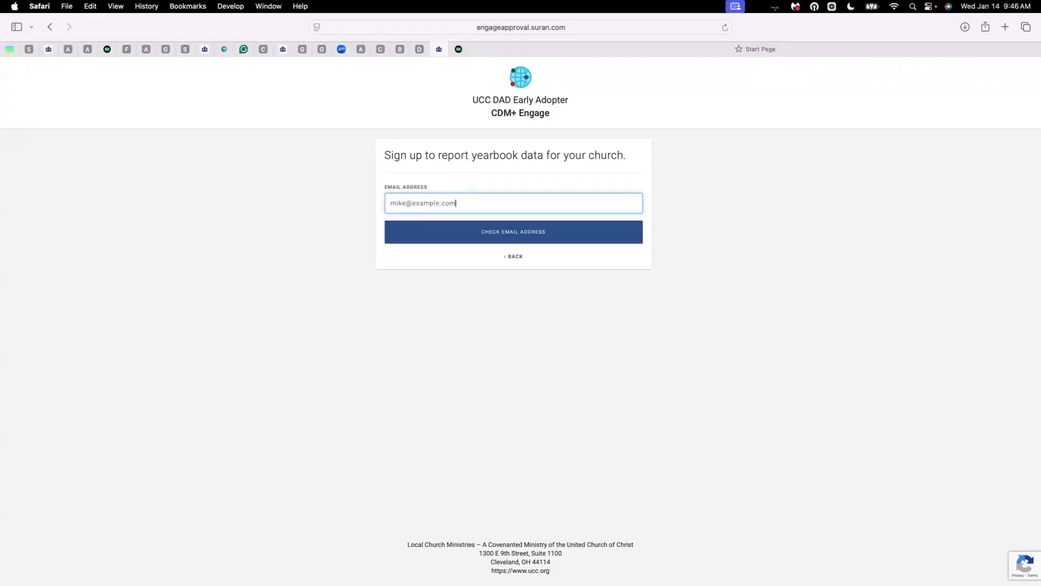
click(554, 238)
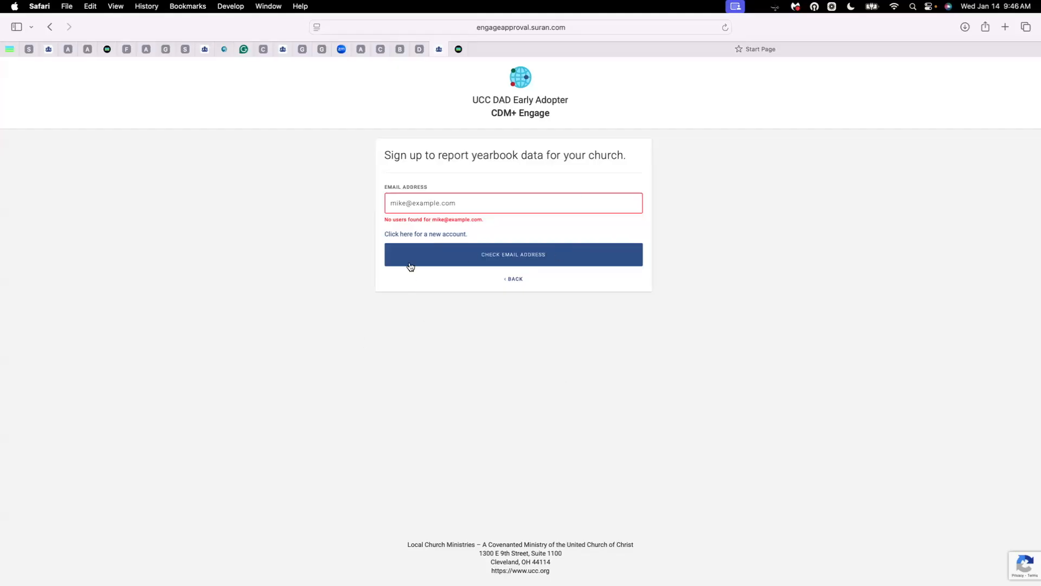
click(445, 235)
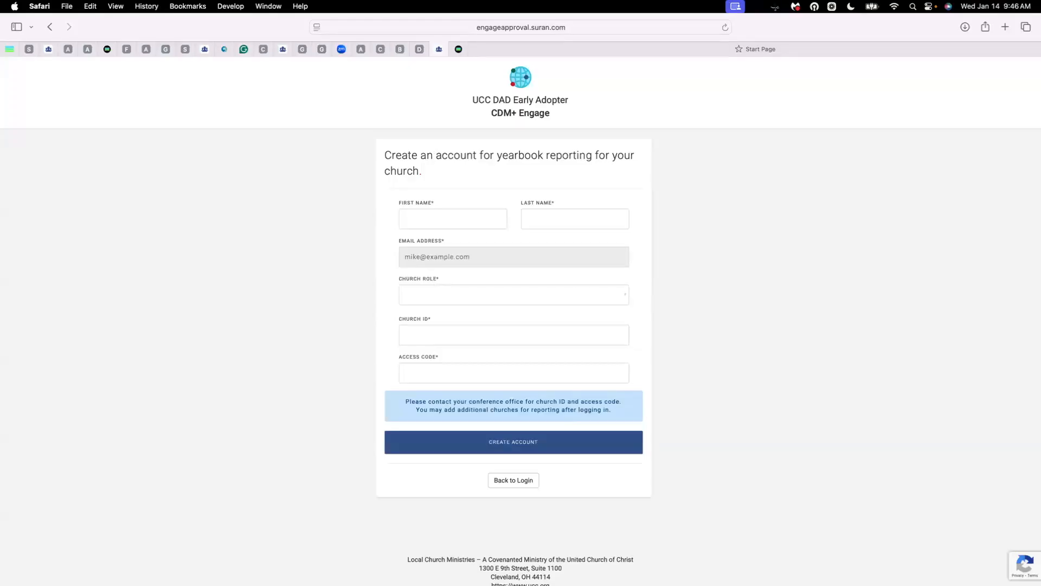
Enter the reporter's first and last name, role, church ID and access code, then create the account
click(430, 218)
key(Tab)
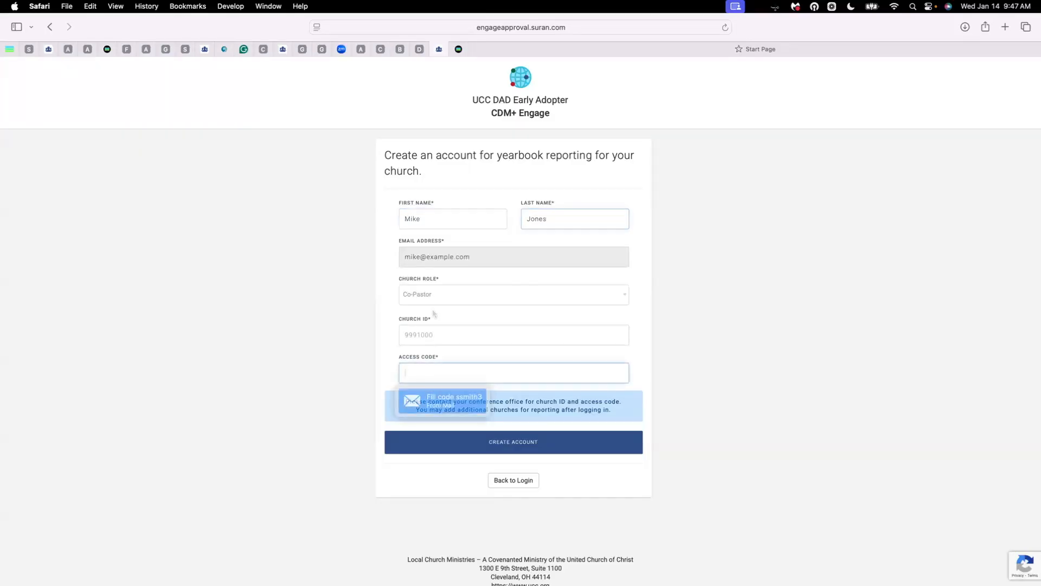
text(xxxxx)
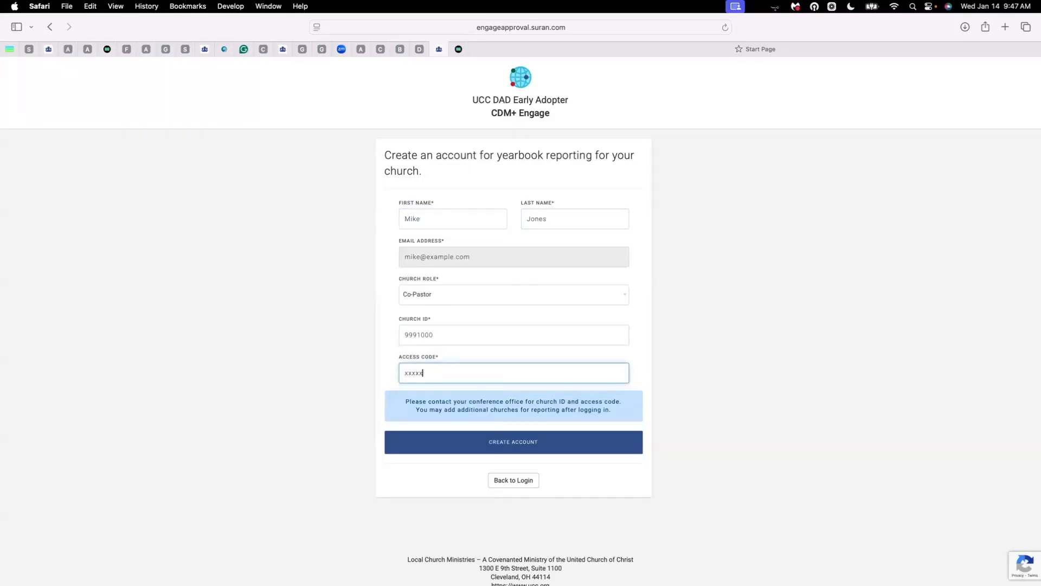
text(xxxxxx)
click(541, 445)
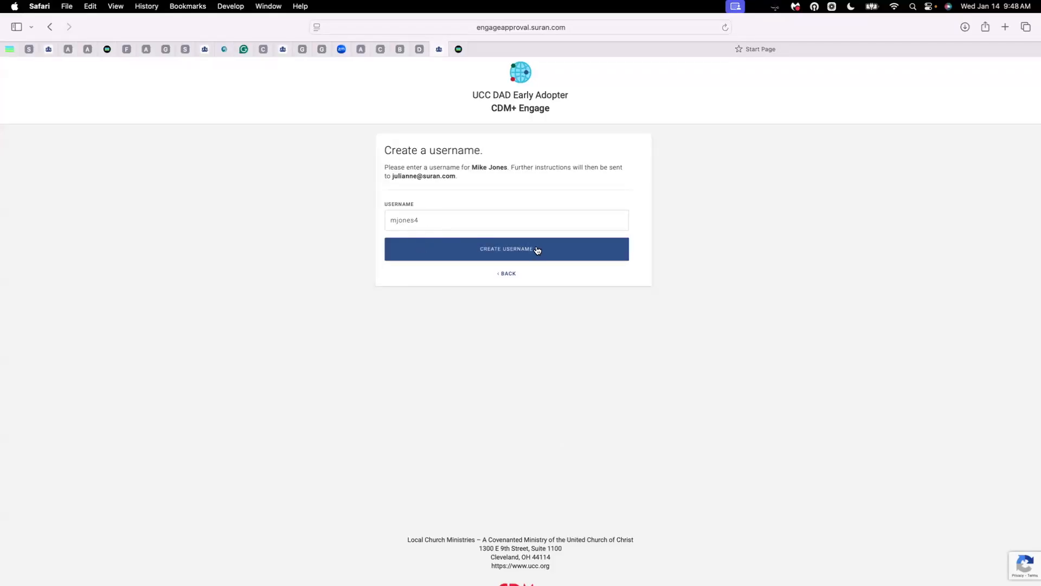
Accept the suggested username and copy the create-password code from the registration email
click(575, 255)
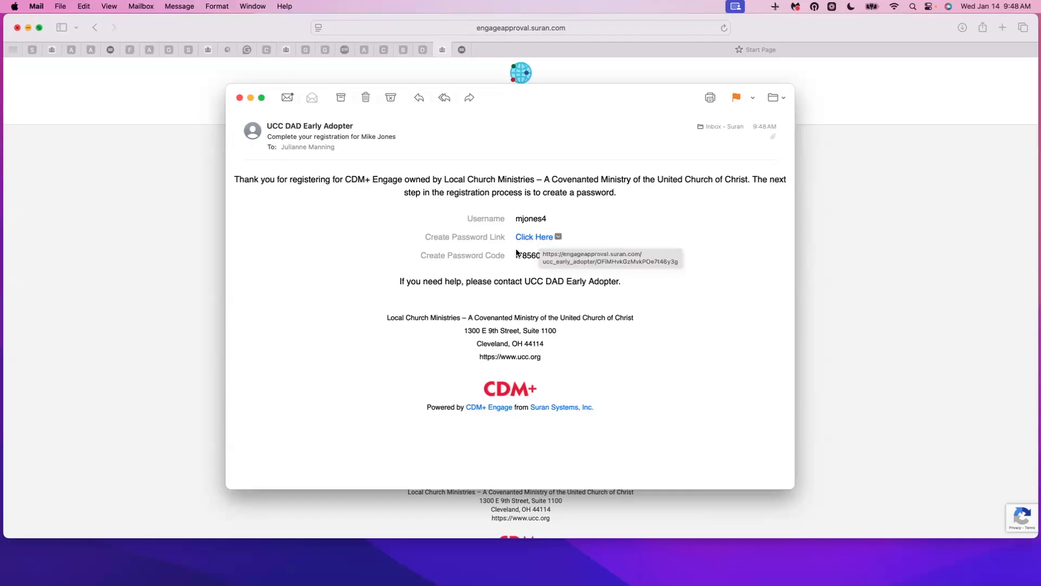
drag(515, 255, 660, 256)
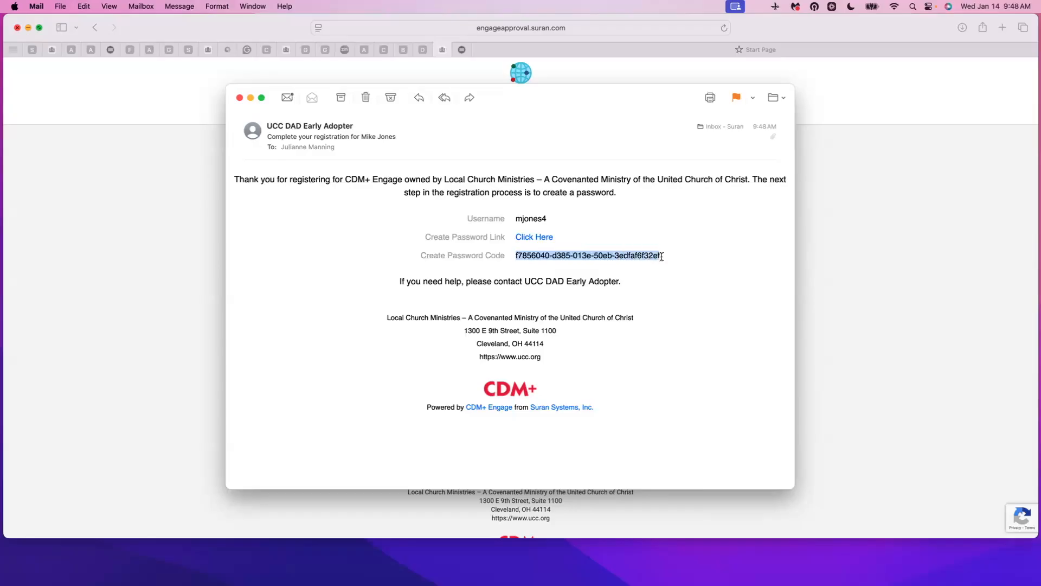
right_click(648, 255)
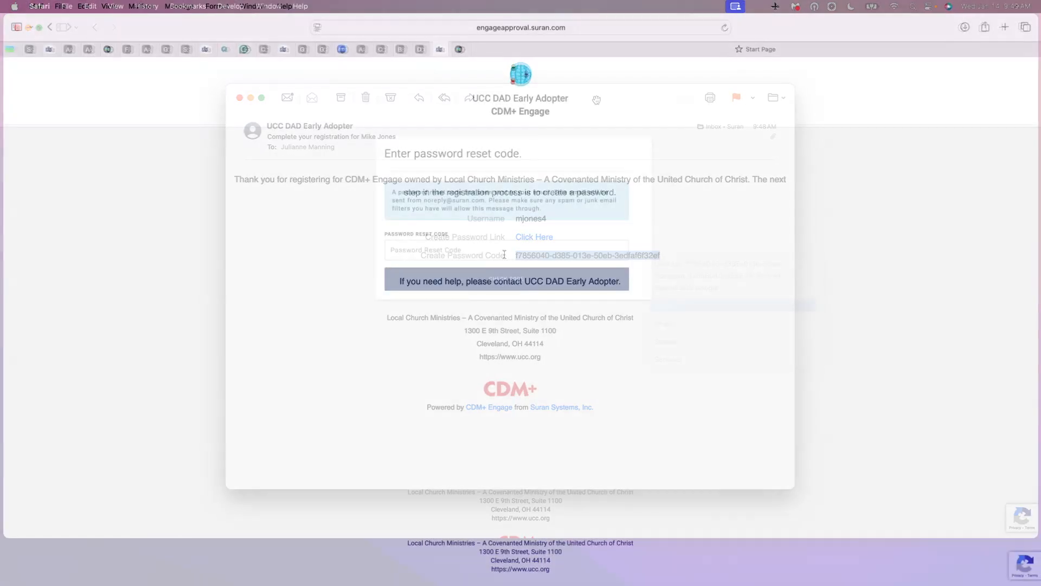
Paste and verify the emailed code, then enter and confirm the new account's password
key(super+v)
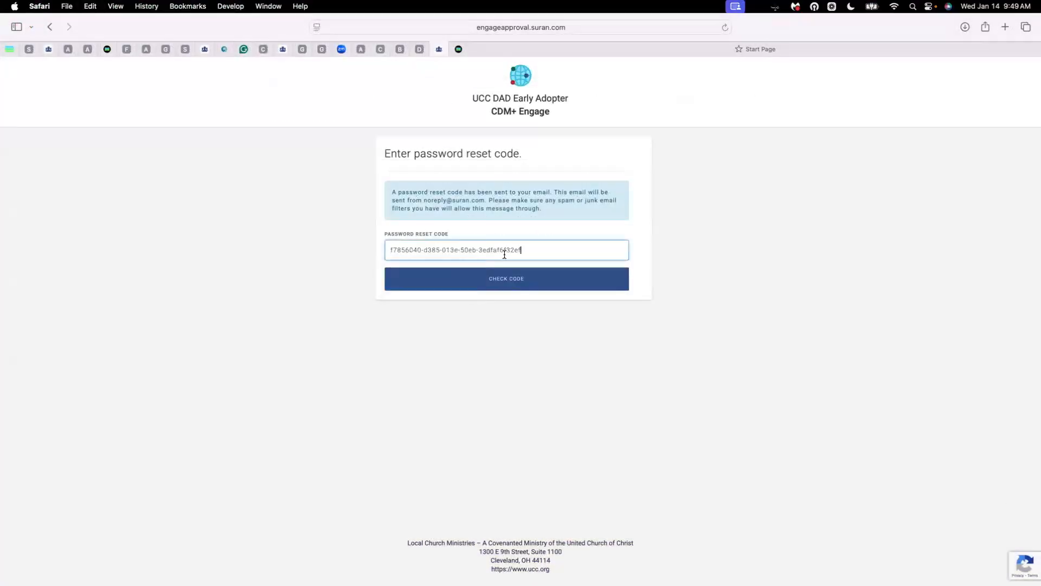
click(516, 290)
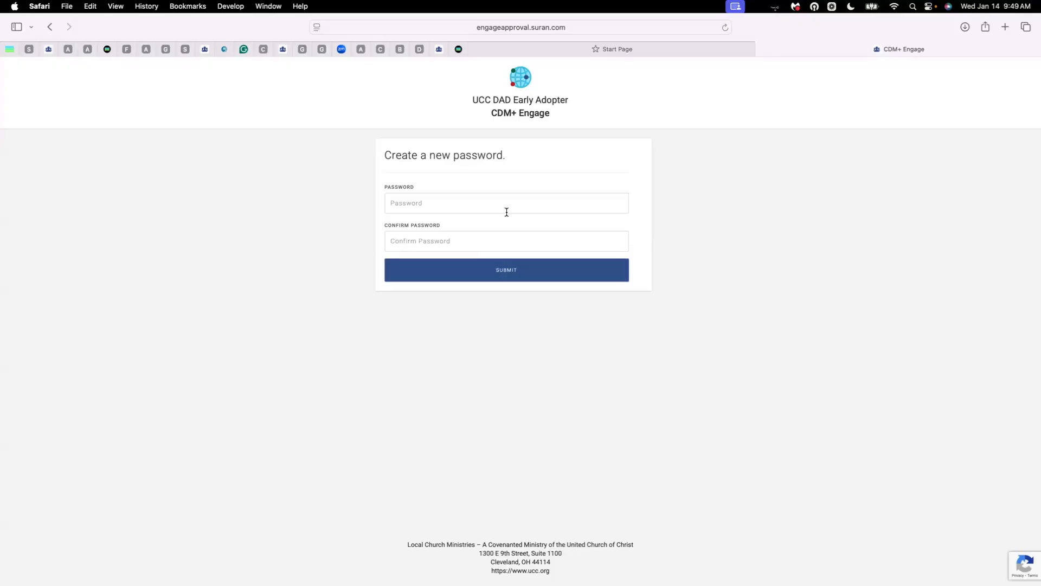
click(506, 212)
text(***********)
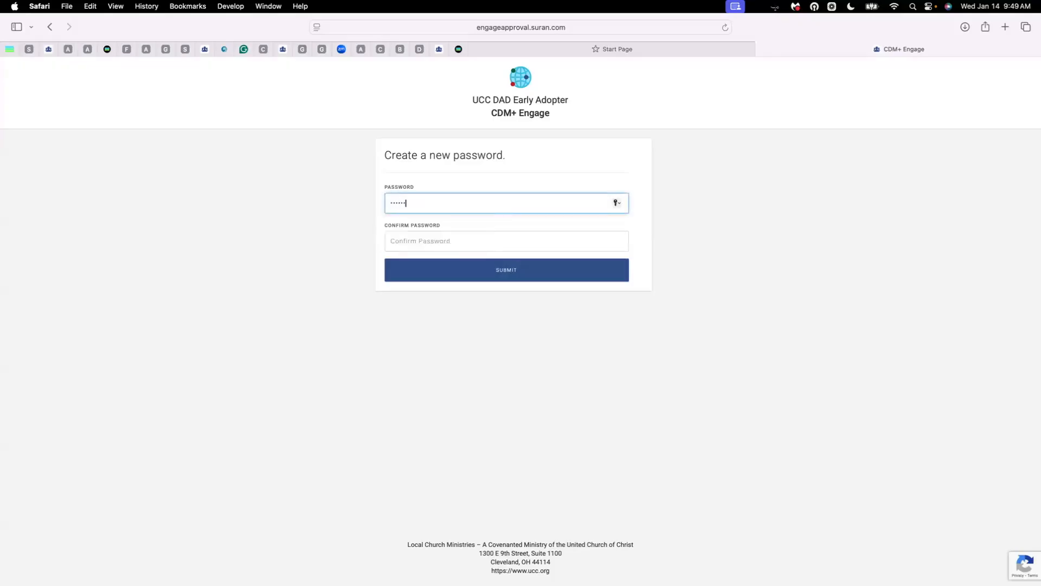
key(Tab)
text(********)
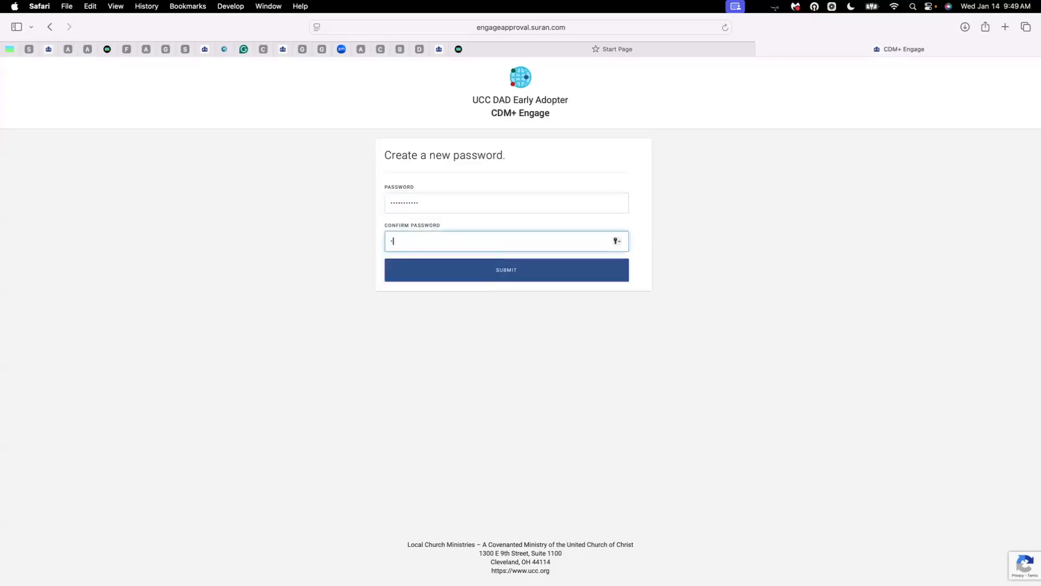
text(***)
click(548, 273)
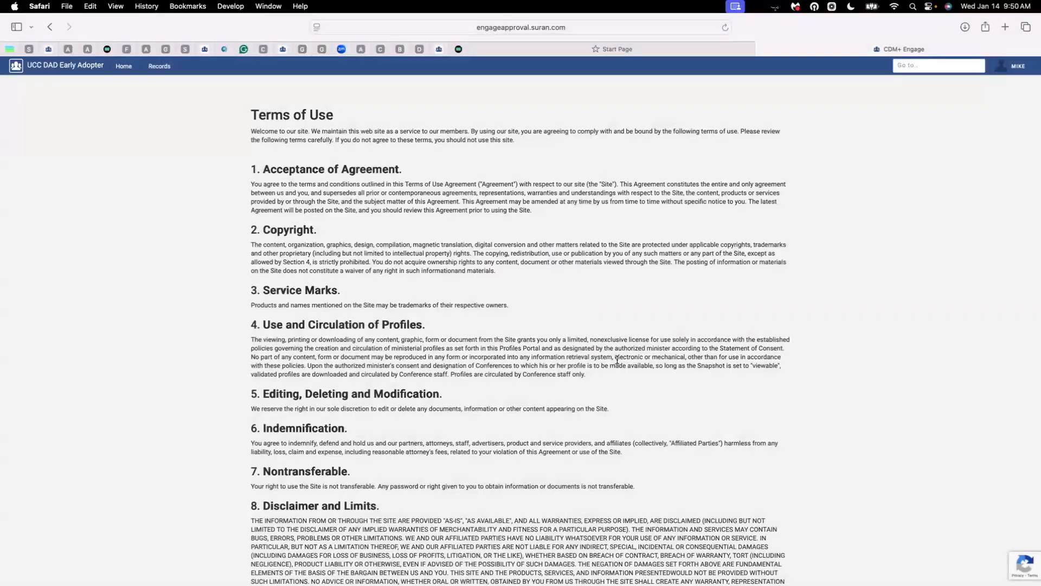
Read to the bottom of the Terms of Use and agree to continue
scroll(616, 358, down, 15)
scroll(616, 361, down, 3)
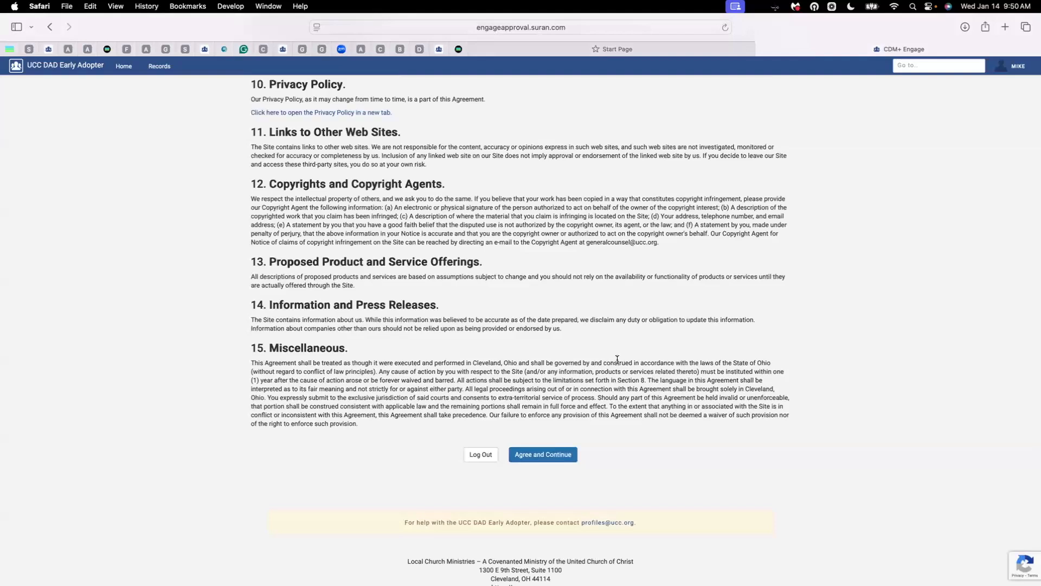
scroll(617, 359, down, 2)
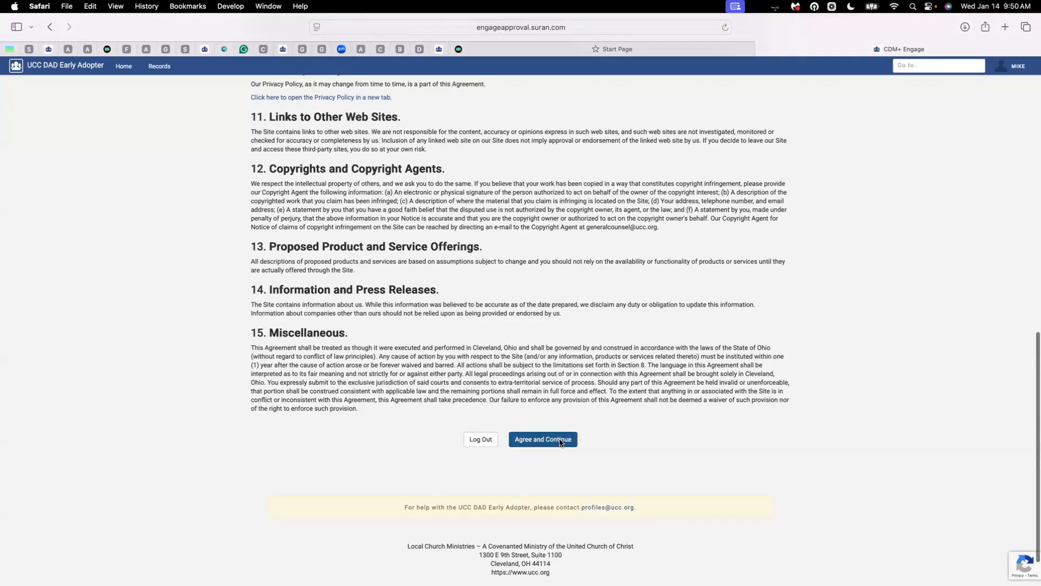
click(560, 442)
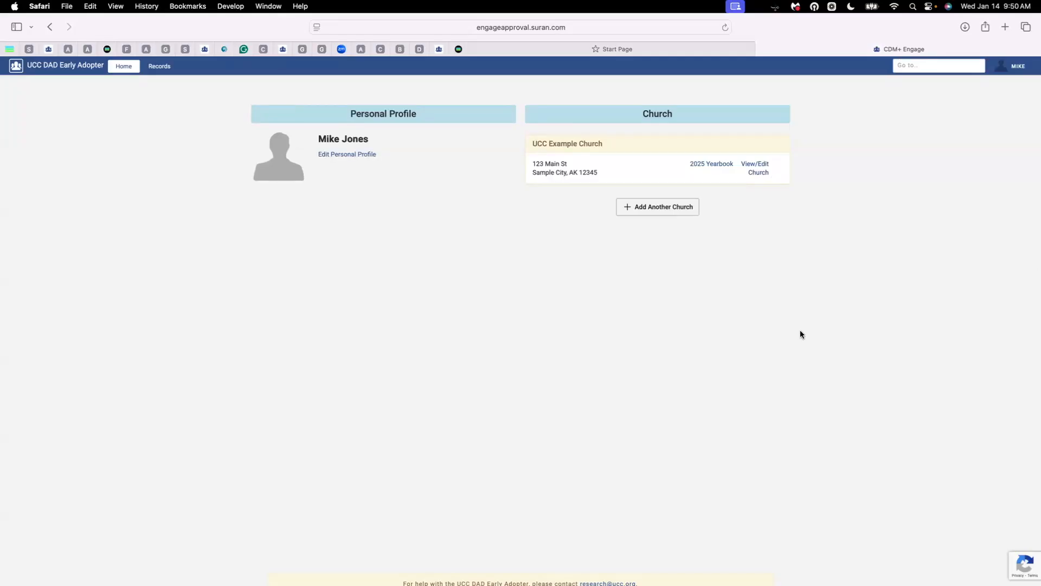
Open UCC Example Church's 2025 Yearbook report and review the Membership section
click(716, 166)
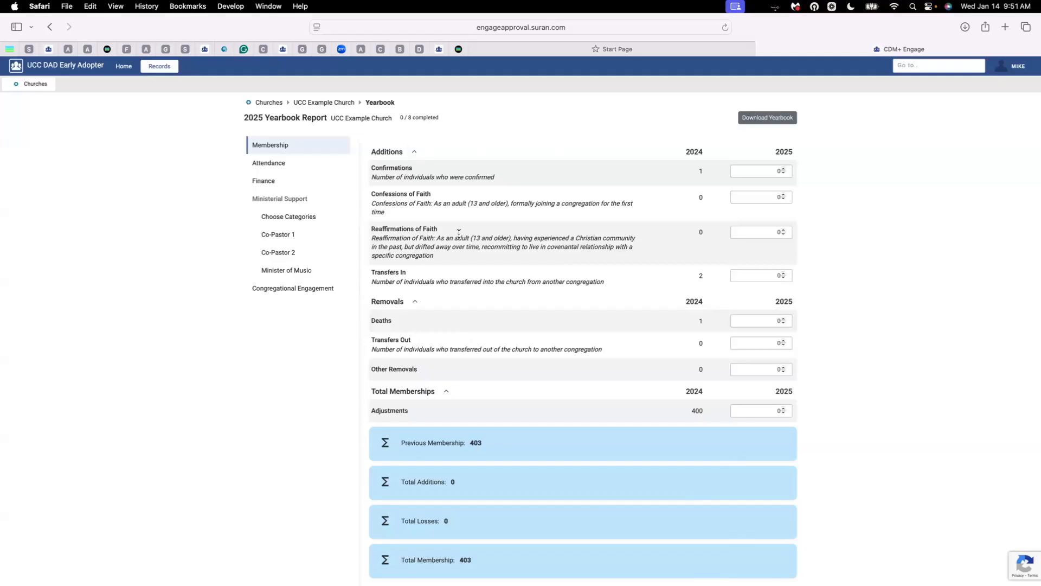
scroll(461, 235, down, 2)
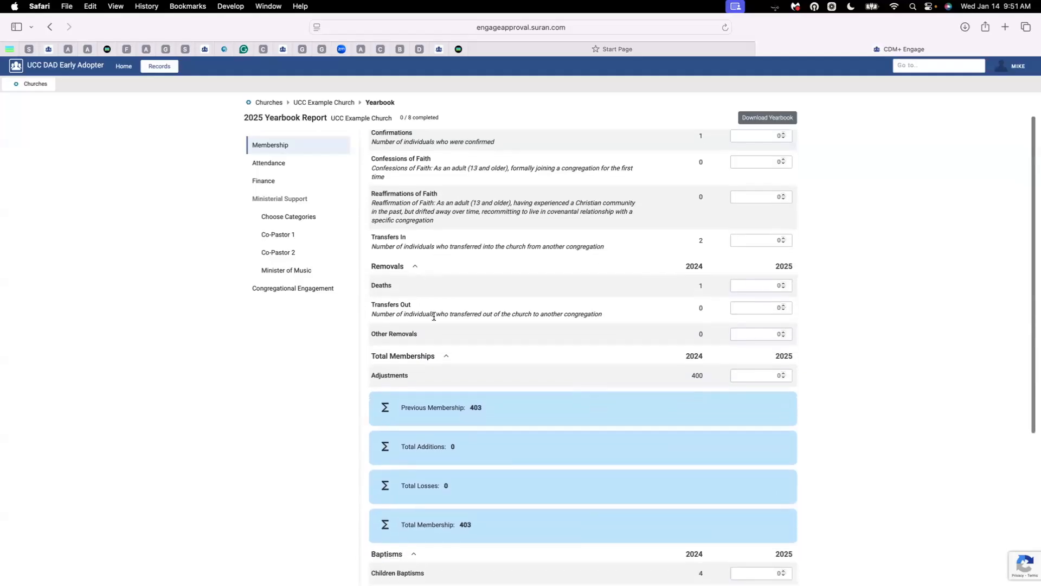
scroll(448, 330, down, 2)
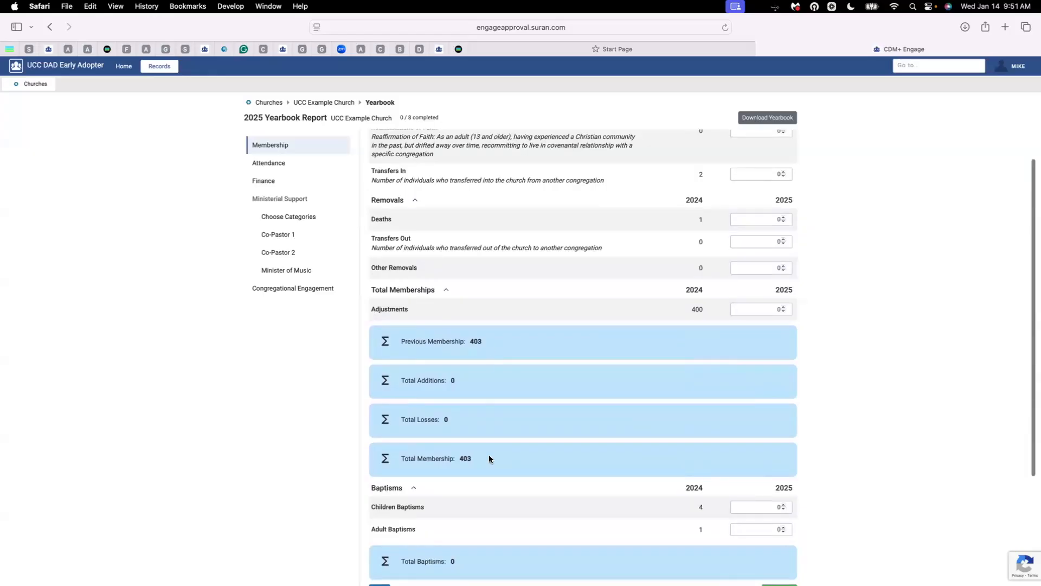
scroll(525, 404, up, 3)
scroll(525, 404, up, 2)
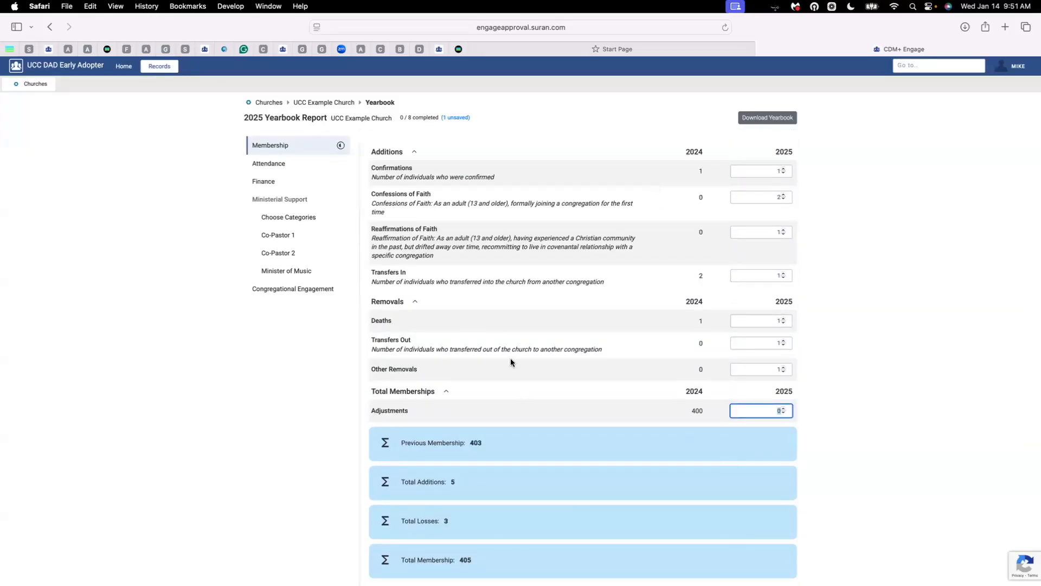
scroll(510, 362, down, 3)
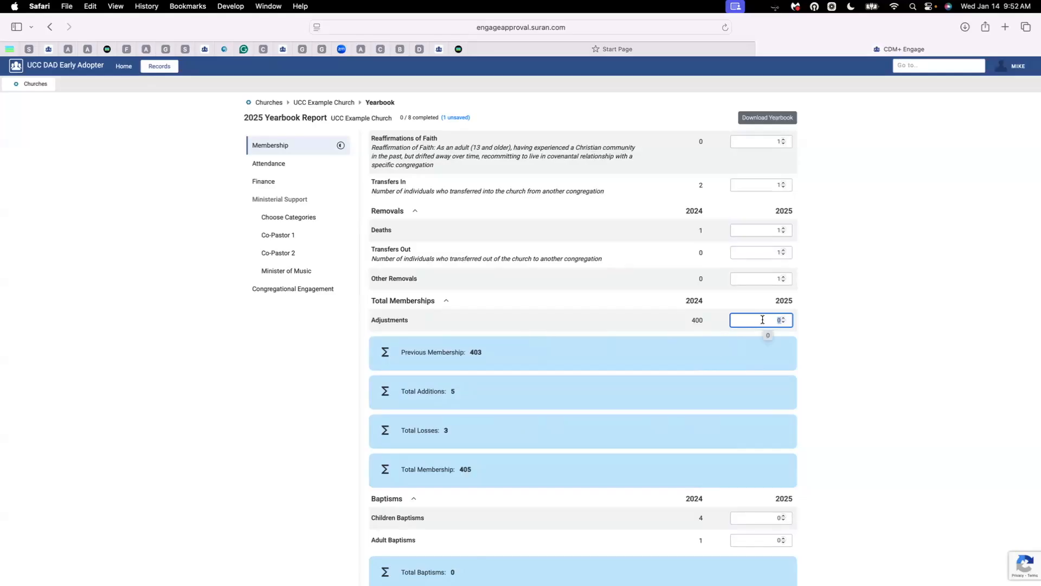
Enter 1 adjustment, 2 children baptisms and 1 adult baptism for 2025
text(1)
scroll(754, 347, down, 3)
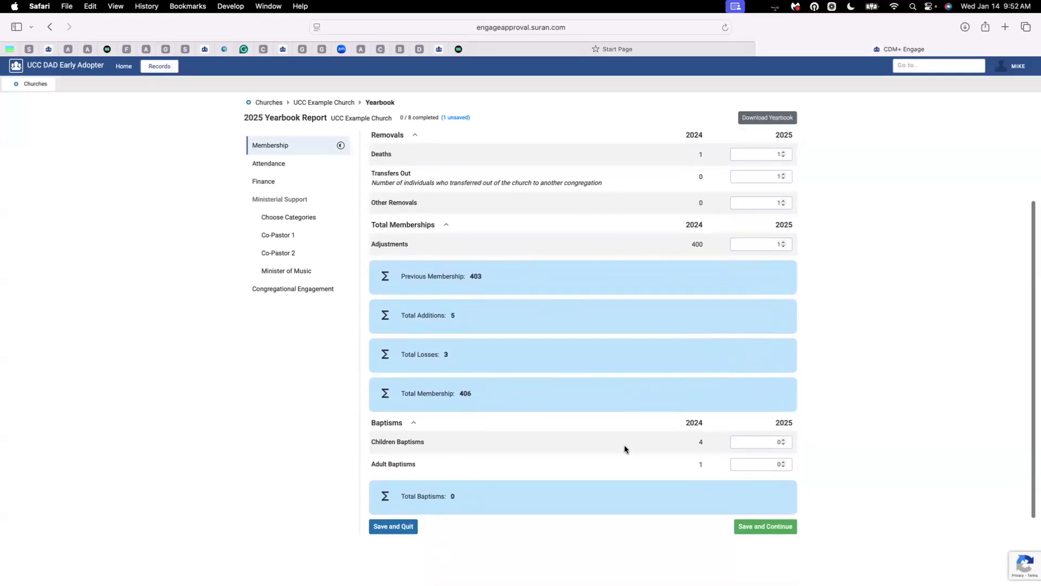
click(782, 441)
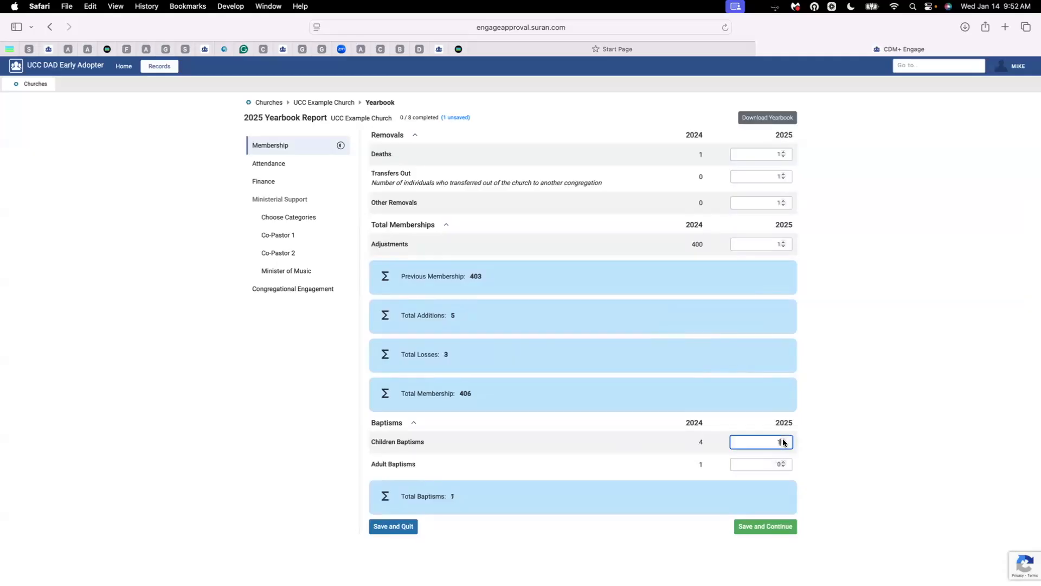
click(783, 463)
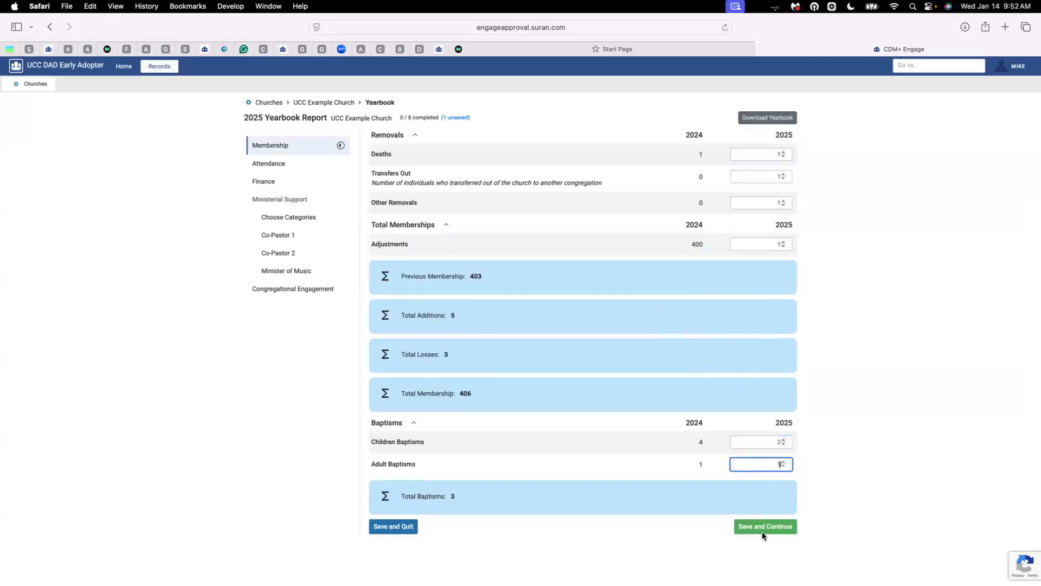
Save Membership, then enter 2025 worship attendance, youth program and Christian education details
click(774, 531)
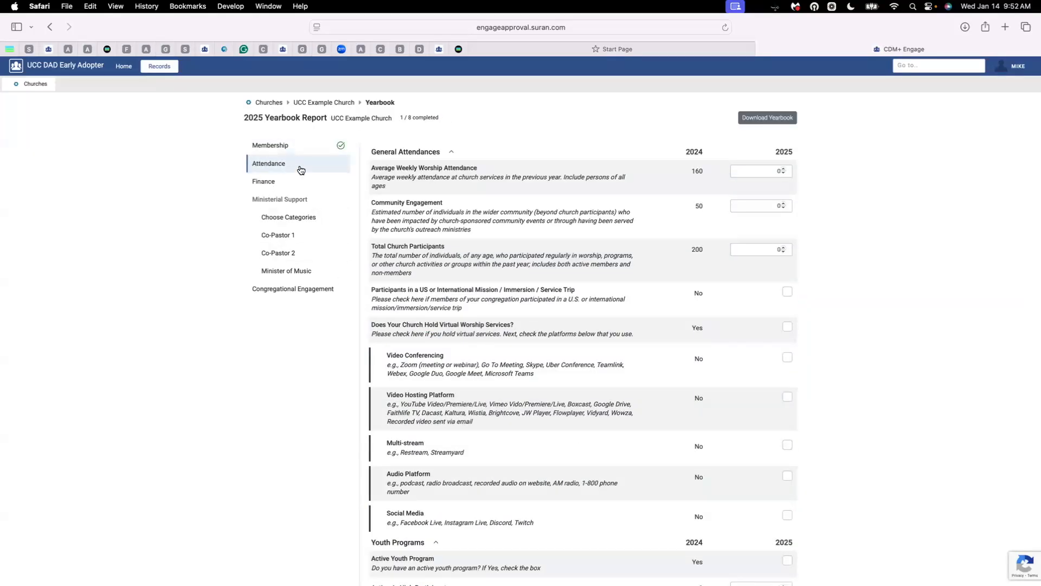
click(769, 171)
text(165)
key(Tab)
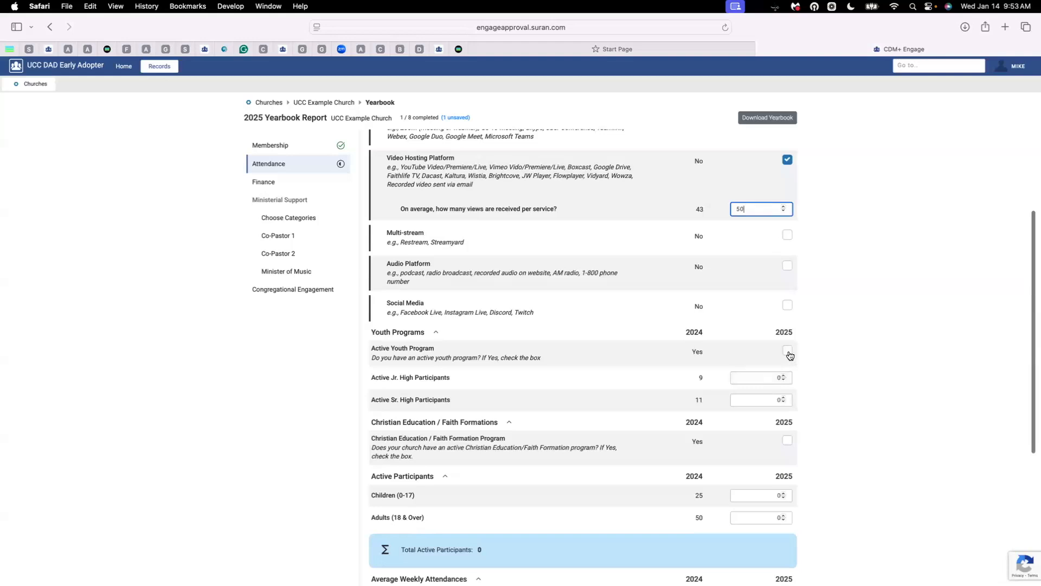
click(787, 352)
click(790, 379)
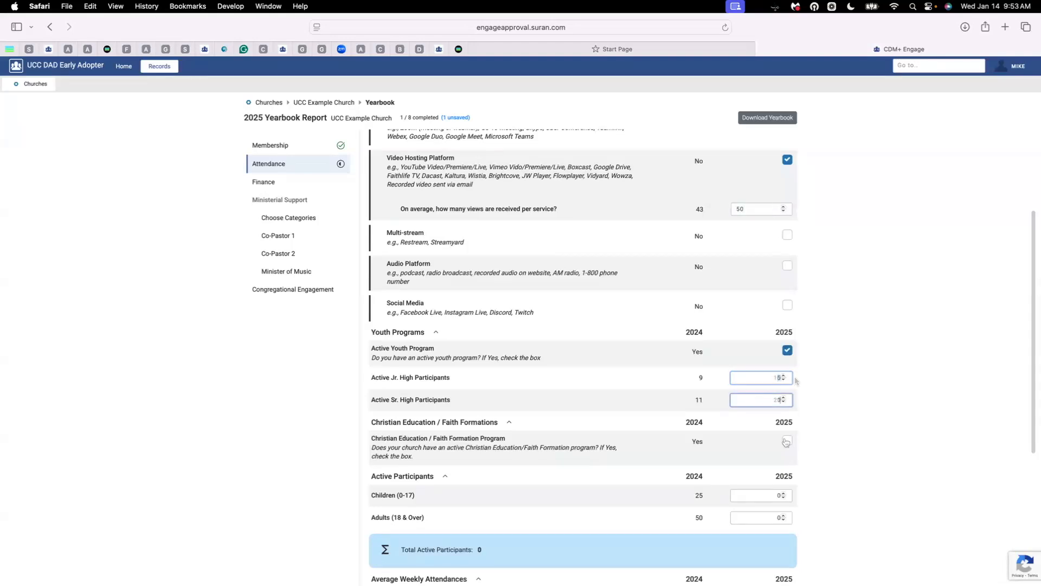
click(786, 441)
Enter the 2025 children active participants and save the Attendance section
scroll(541, 353, down, 1)
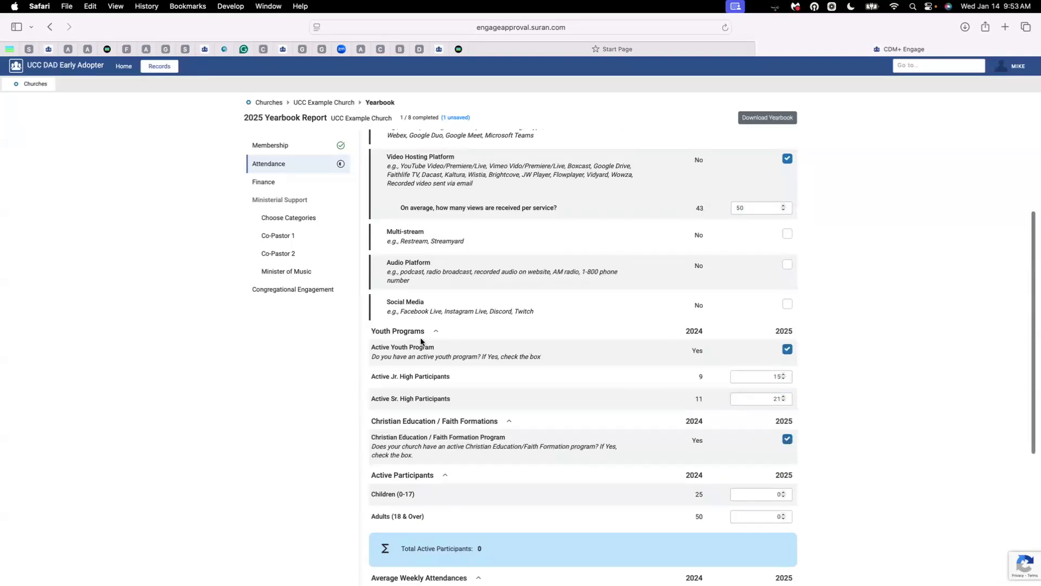
scroll(490, 342, down, 2)
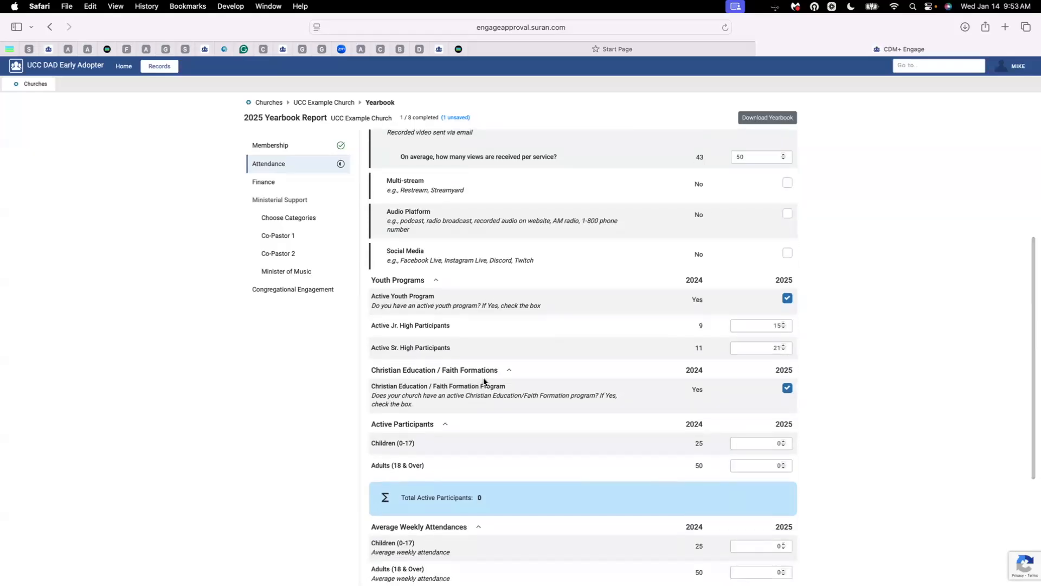
scroll(484, 383, down, 3)
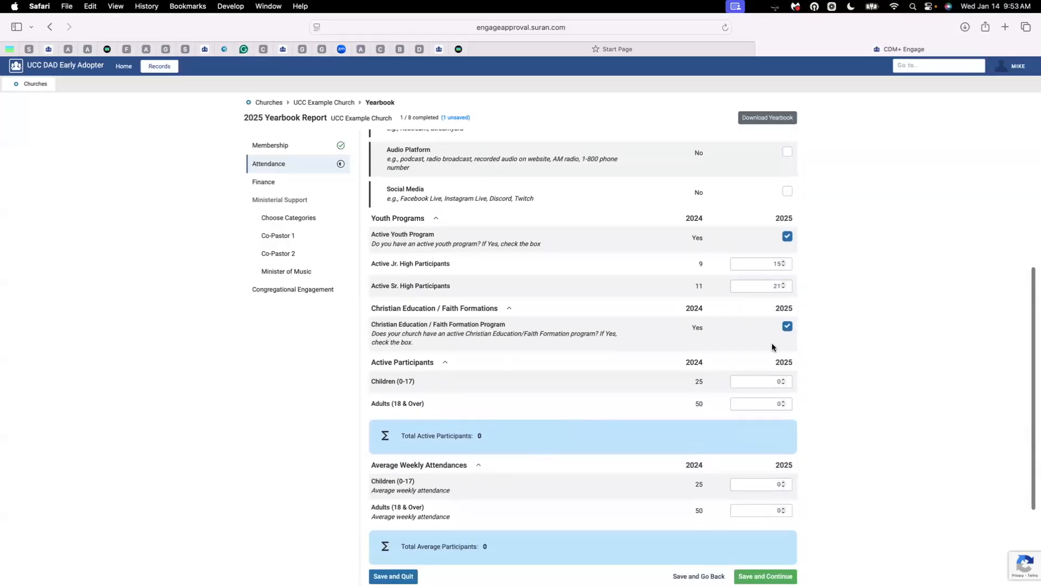
click(761, 382)
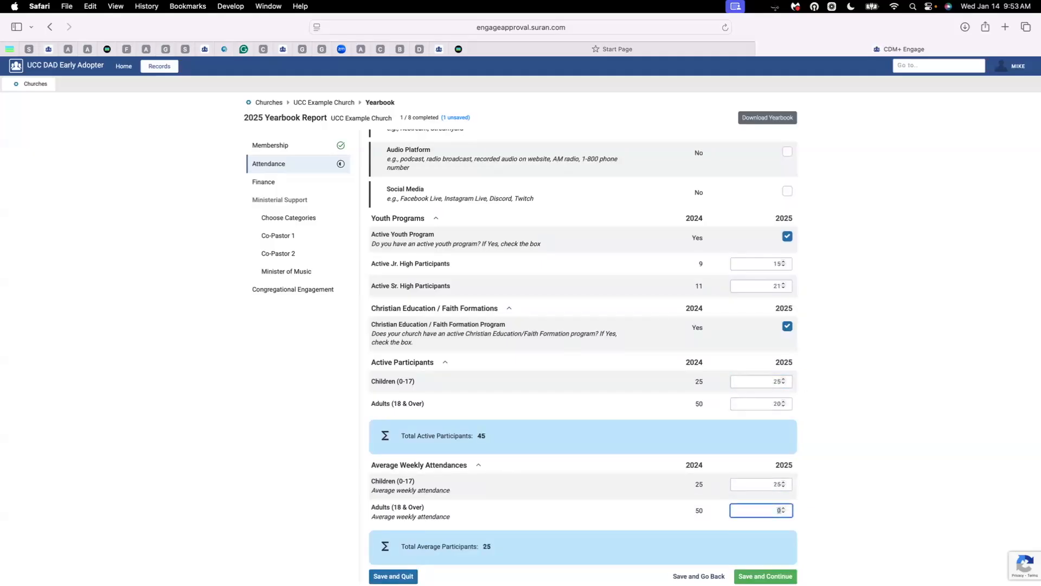
scroll(779, 510, down, 3)
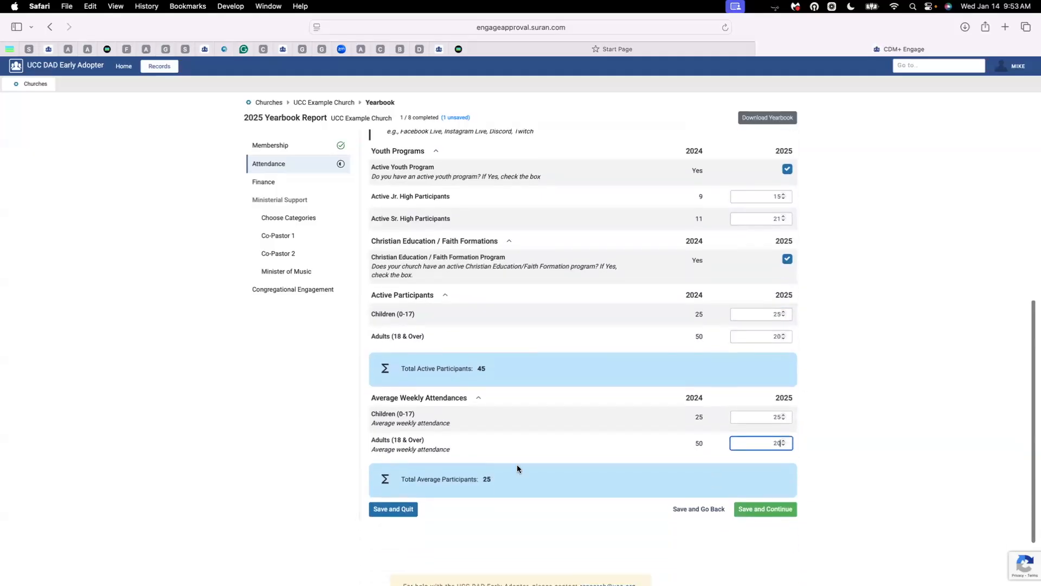
click(779, 512)
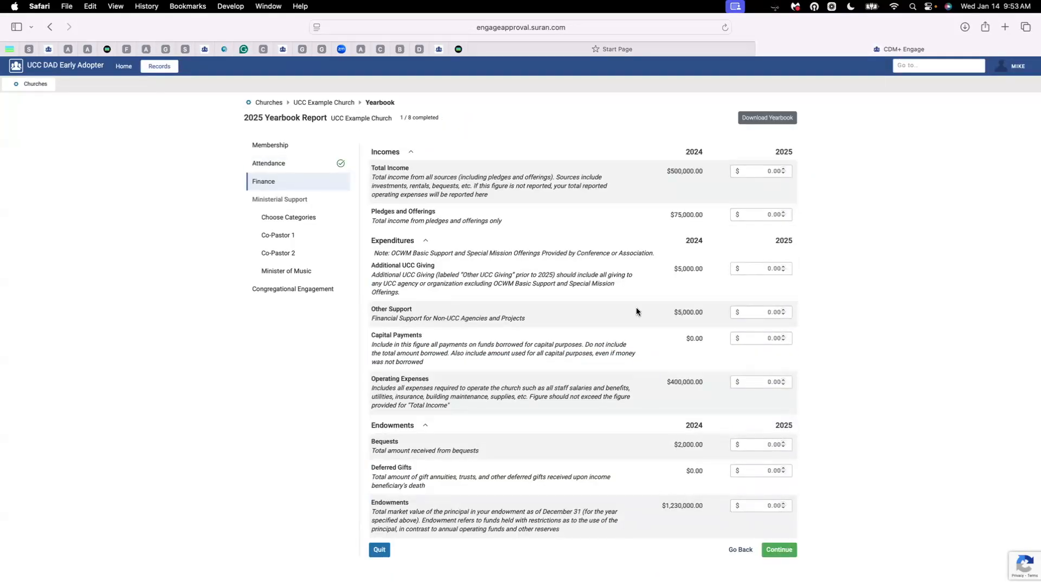
Enter the 2025 Finance amounts, starting with 501000 total income, and save the section
click(762, 171)
text(501000)
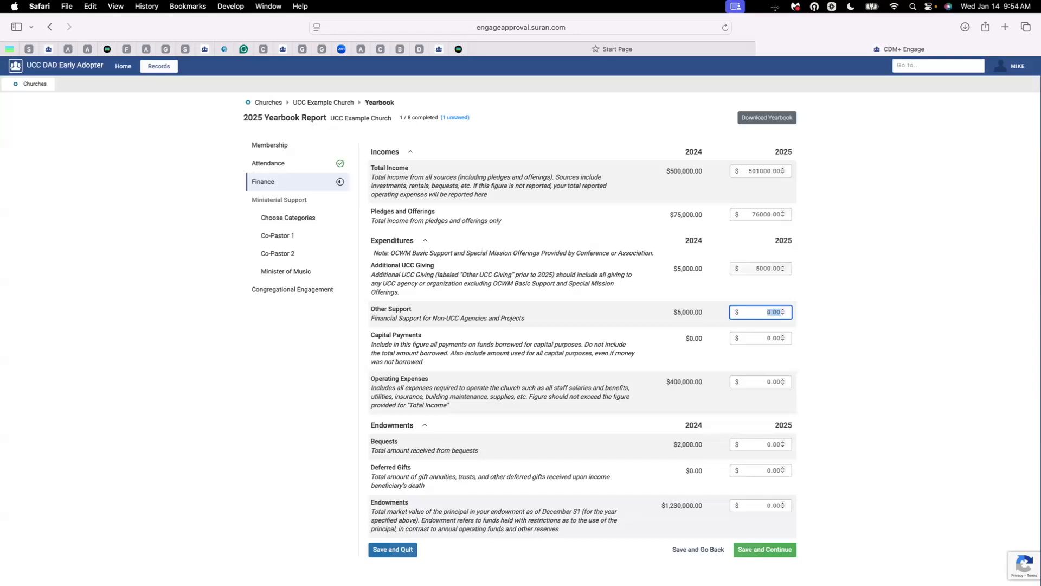
text(5000)
key(Tab)
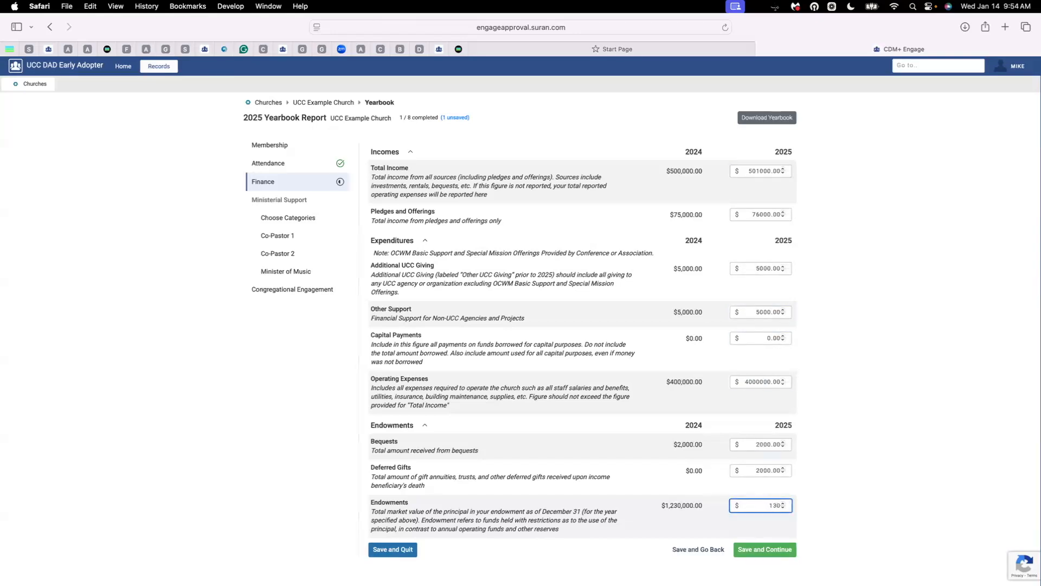
text(0000)
click(775, 550)
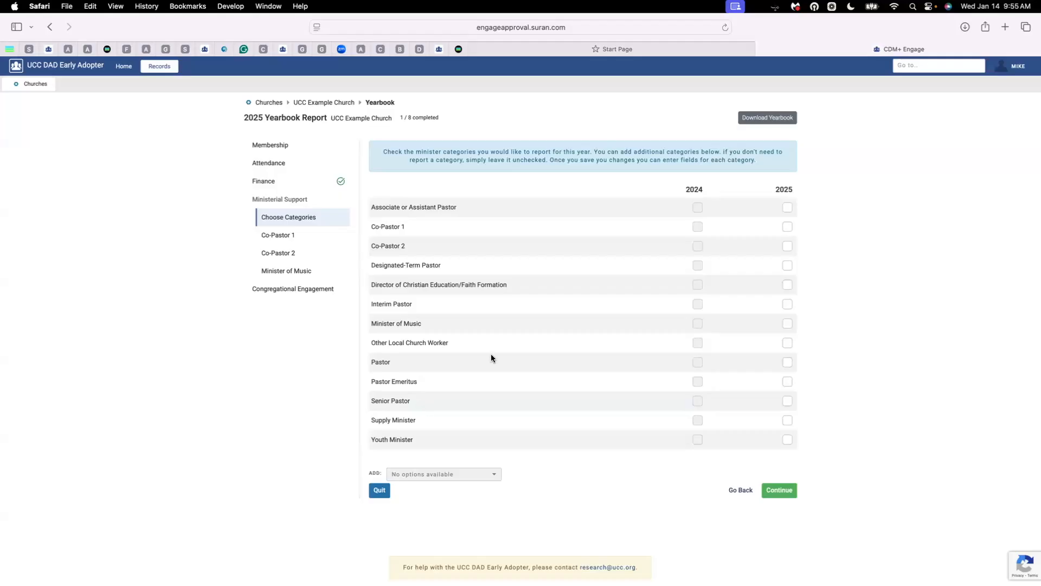
Tick Pastor, Minister of Music and Youth Minister for 2025, then add a Youth Minister 2 category
click(788, 362)
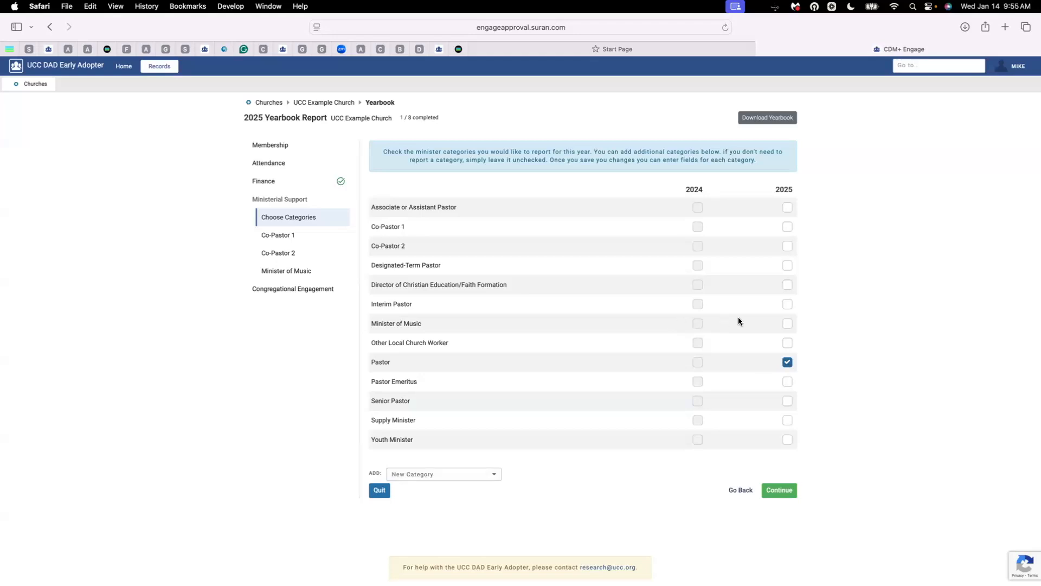
click(789, 327)
click(788, 440)
click(494, 477)
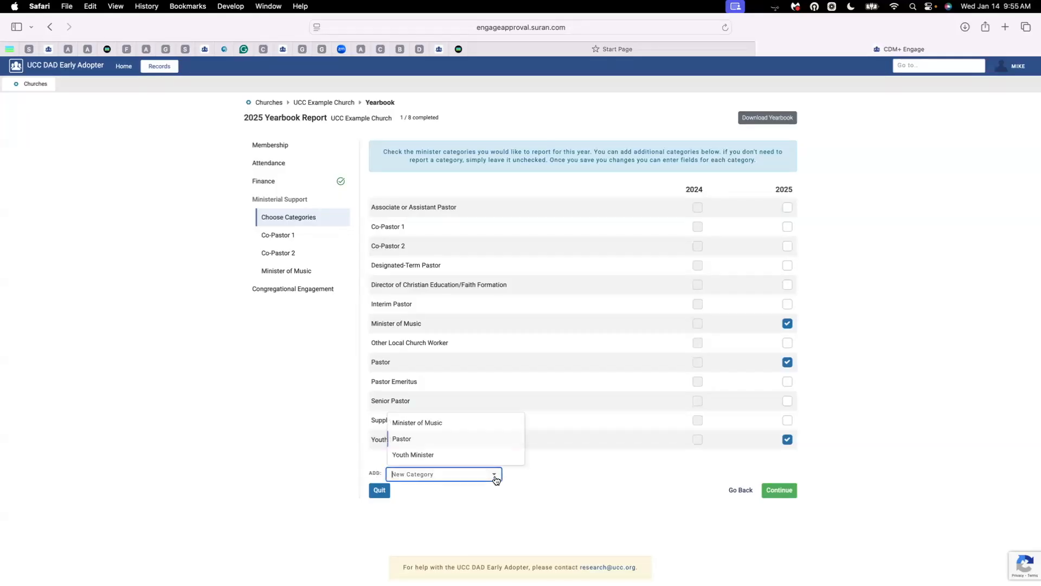
click(444, 456)
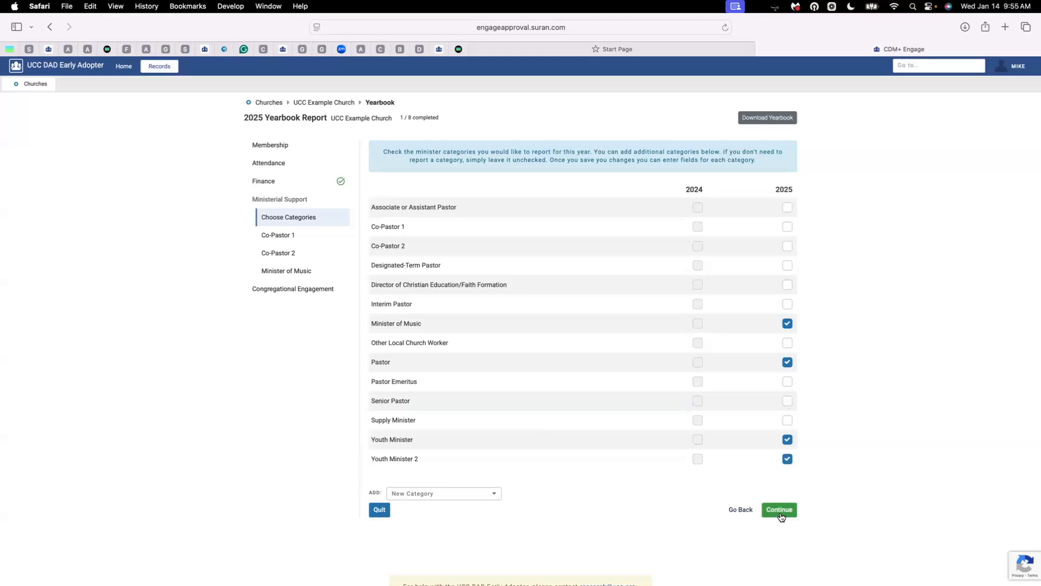
Give the Minister of Music a 2025 additional amount of 50 and 4000 in the next compensation field, then save
click(780, 515)
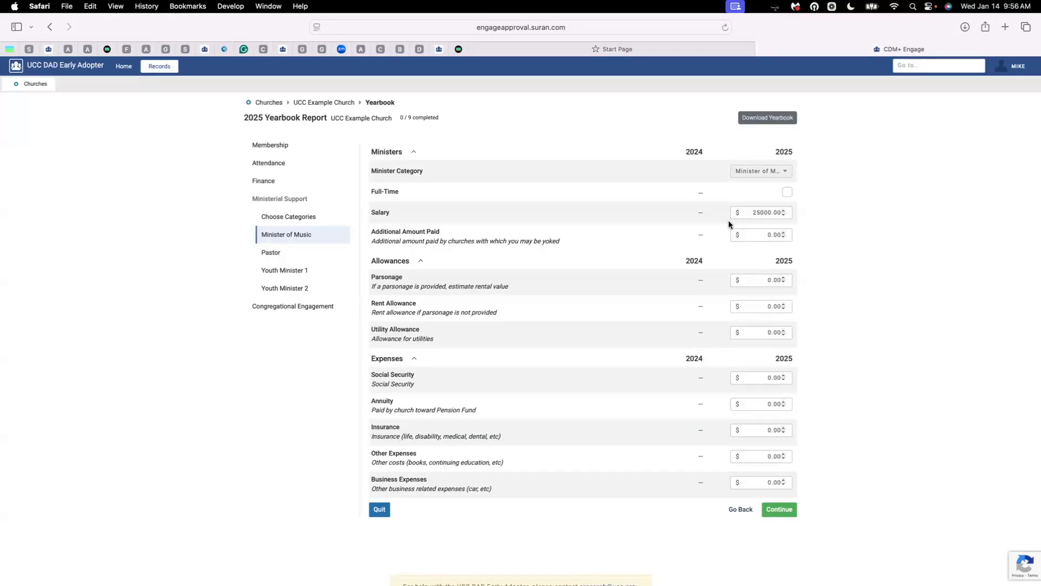
click(788, 235)
text(50)
key(Tab)
key(Tab)
key(Tab)
key(Tab)
key(Tab)
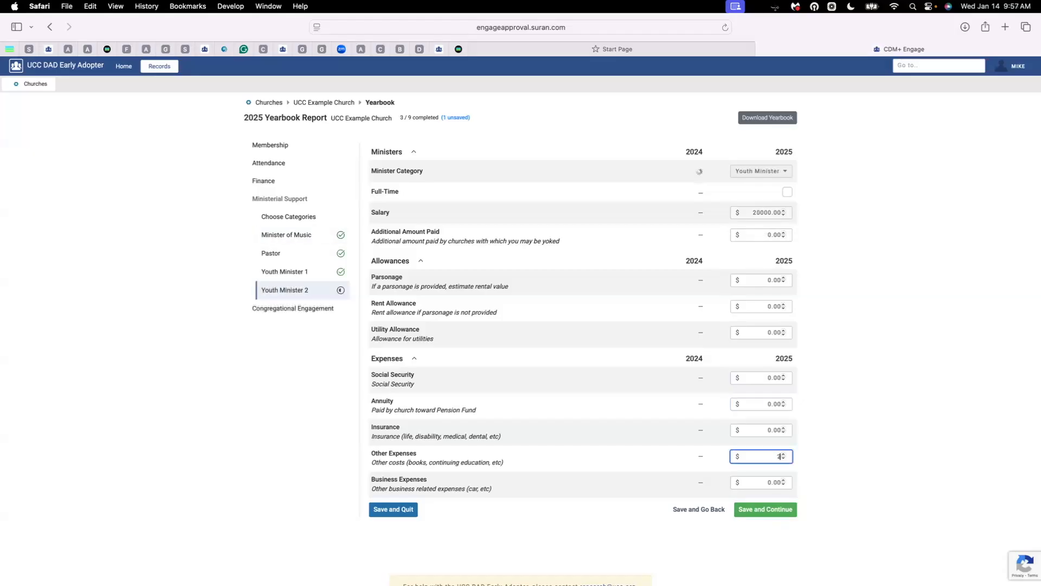
text(4000)
click(780, 508)
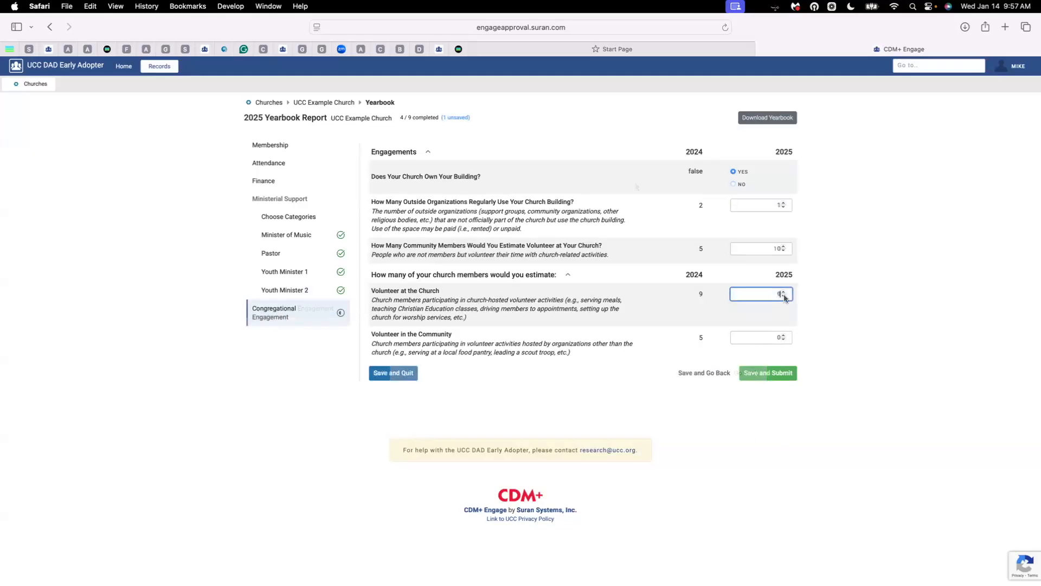
Enter 5 community volunteers and save and submit the 2025 yearbook report
click(785, 337)
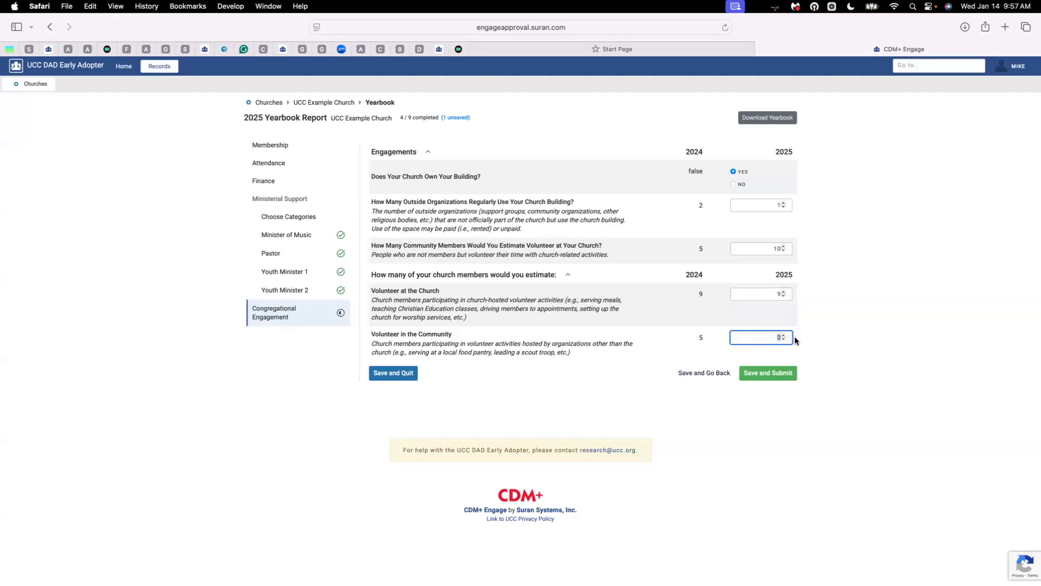
text(5)
click(779, 377)
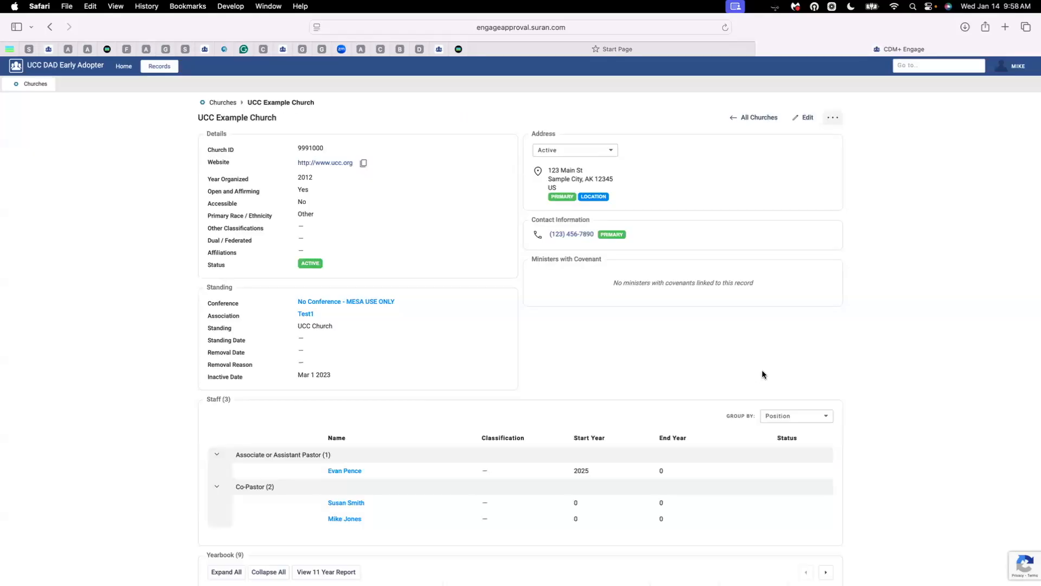
Collapse the Yearbook table, expand Finance, then expand all categories to show 2025 figures like Total Membership 406
scroll(706, 350, down, 5)
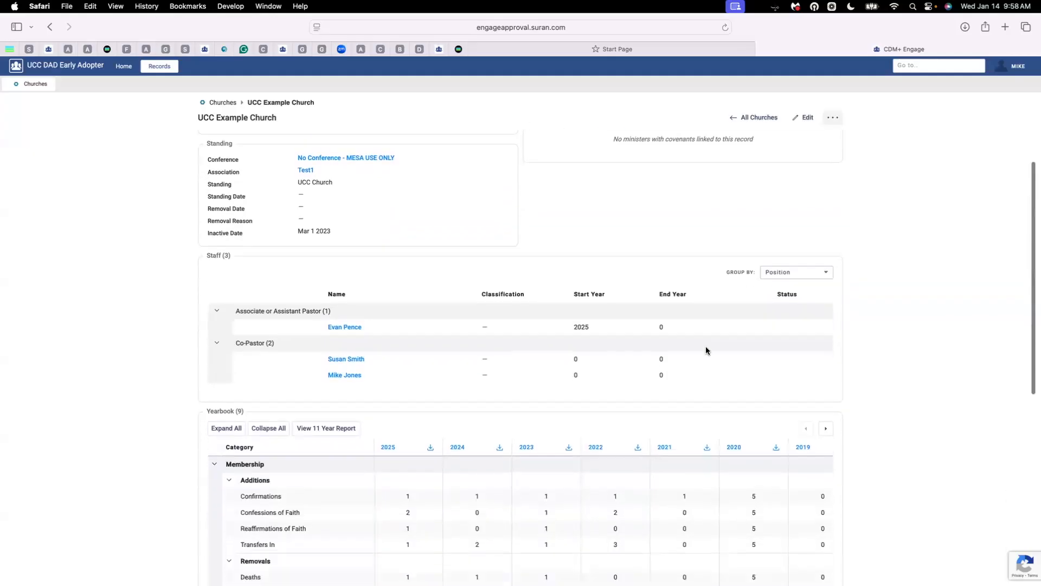
scroll(707, 350, up, 3)
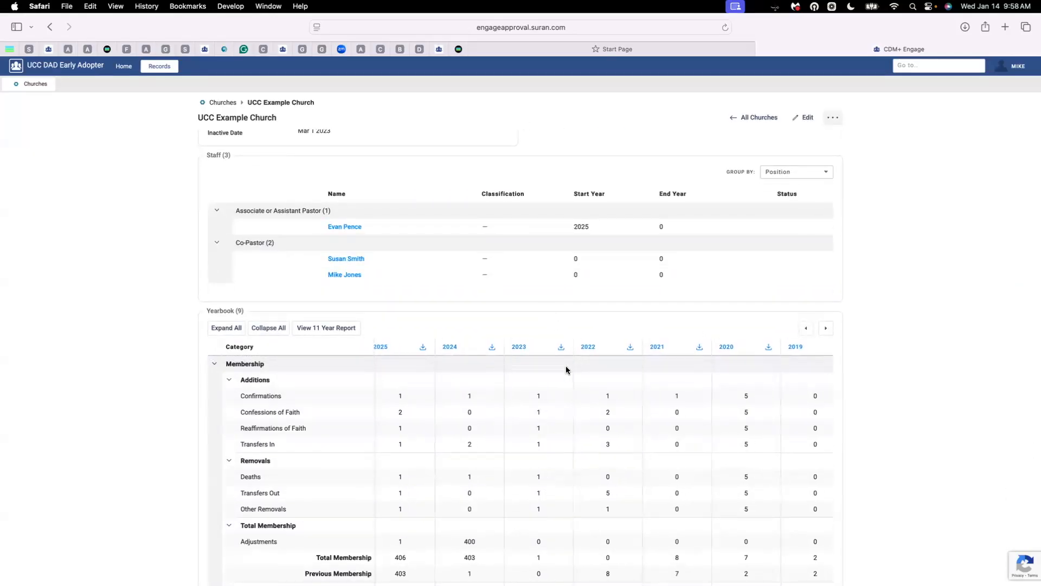
scroll(557, 384, right, 3)
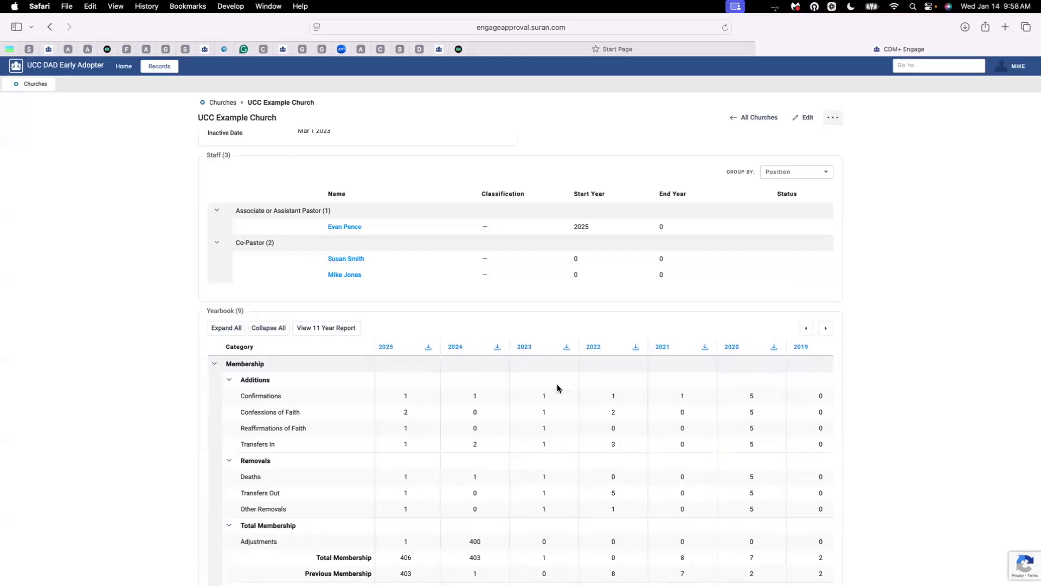
scroll(558, 384, left, 3)
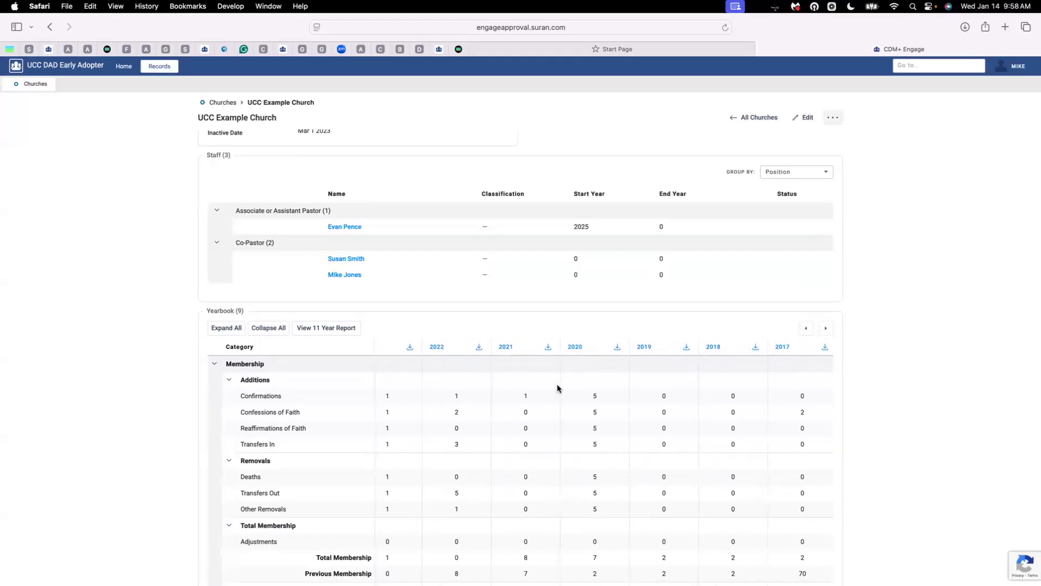
click(269, 329)
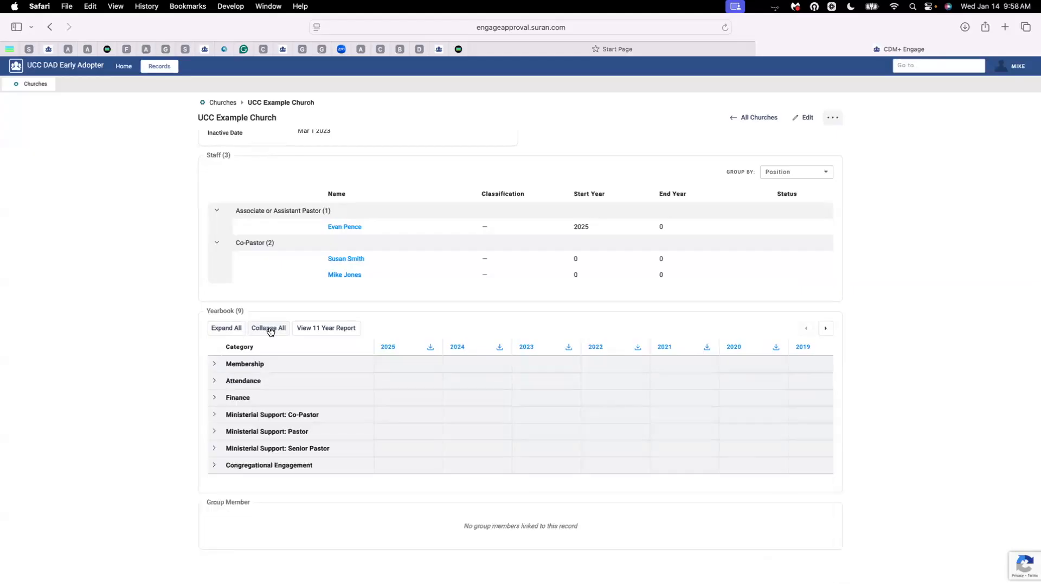
click(214, 398)
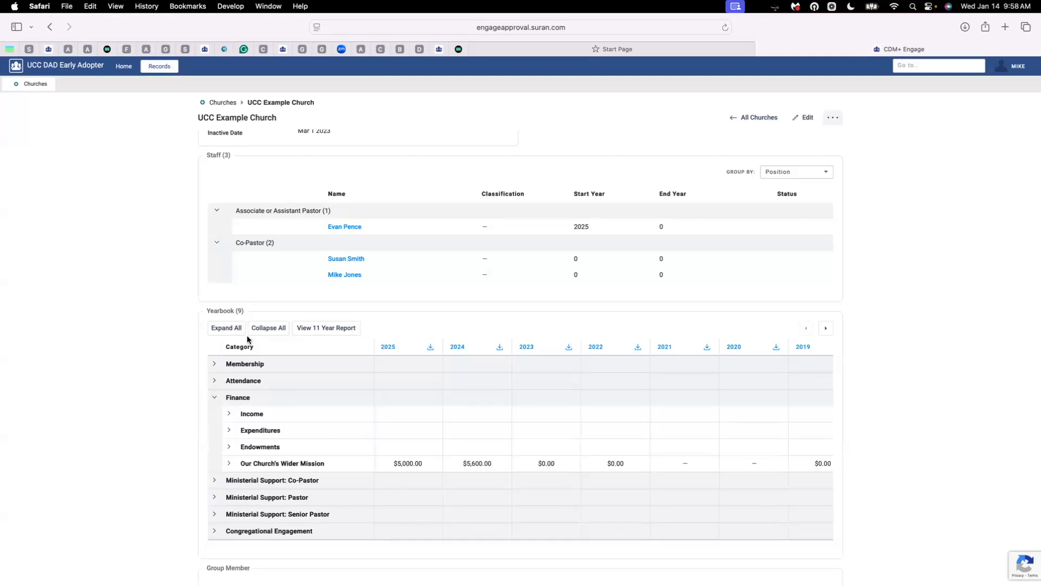
click(230, 329)
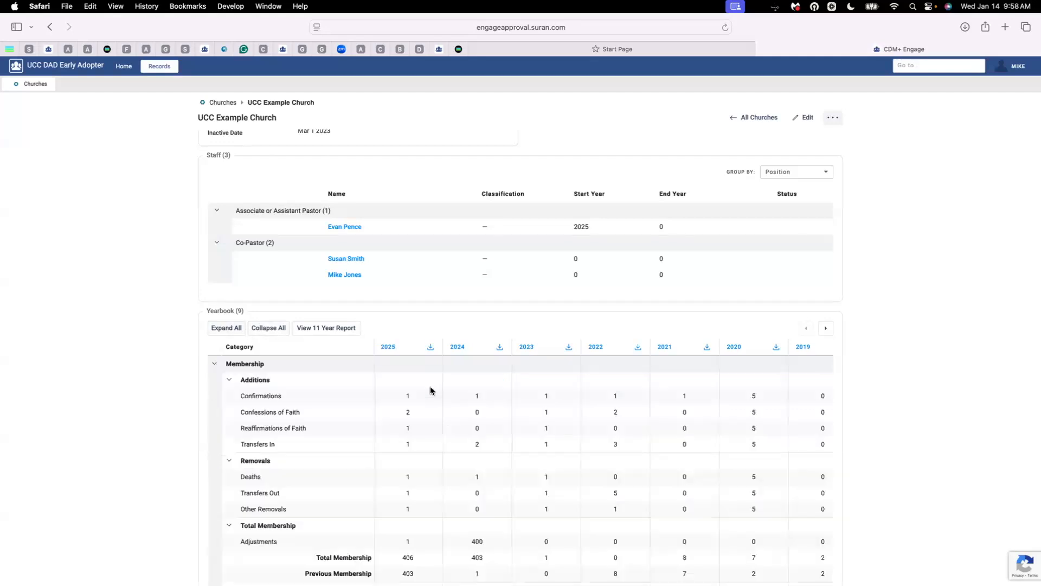
scroll(428, 390, down, 15)
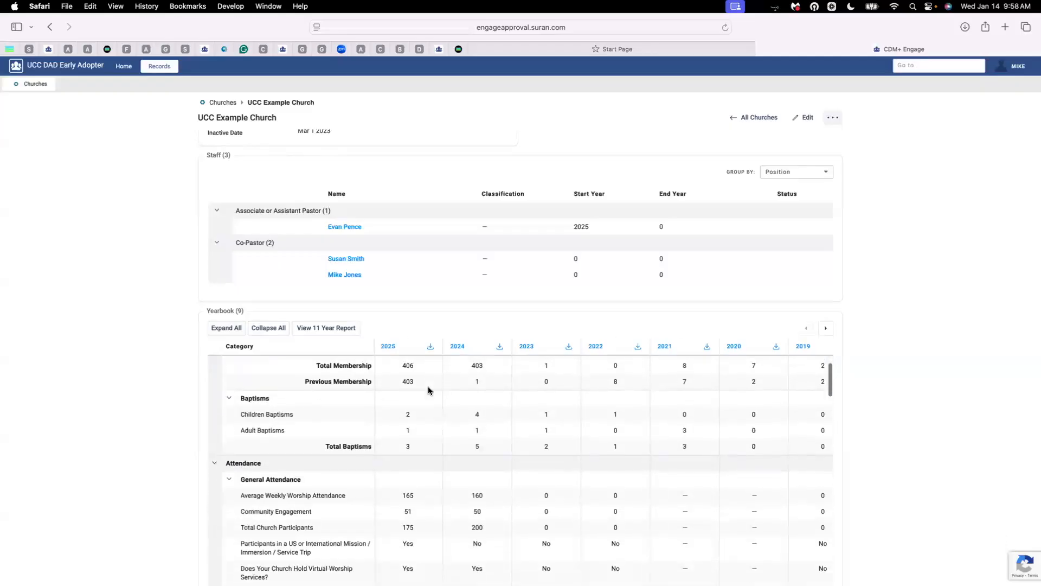
scroll(429, 390, down, 4)
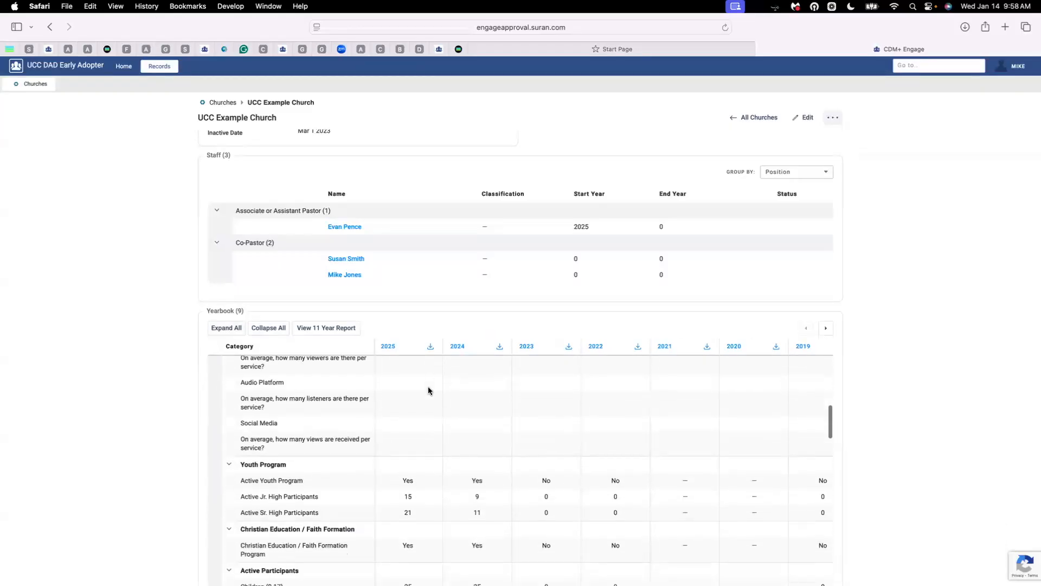
click(326, 328)
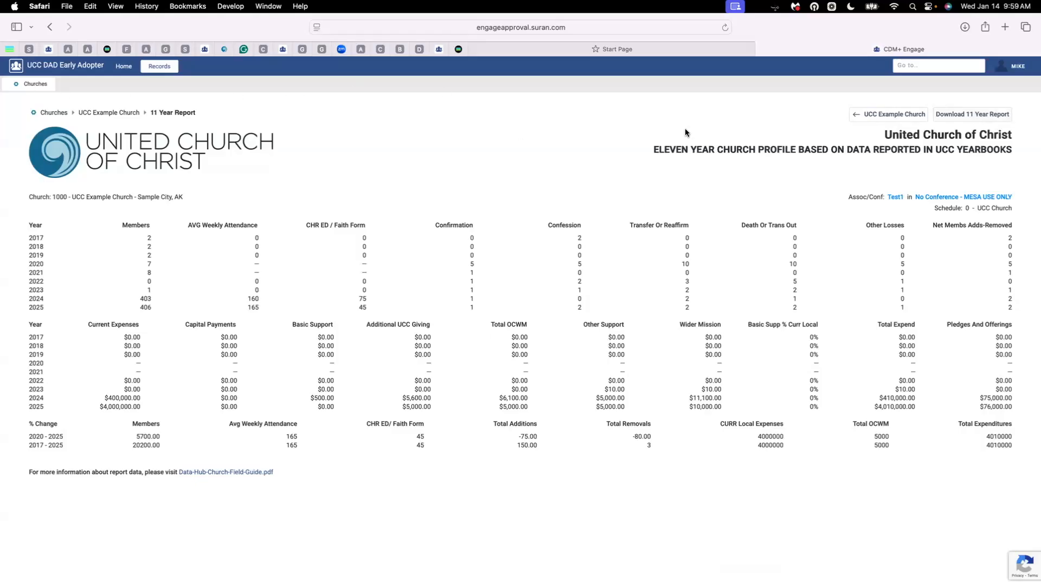
click(908, 115)
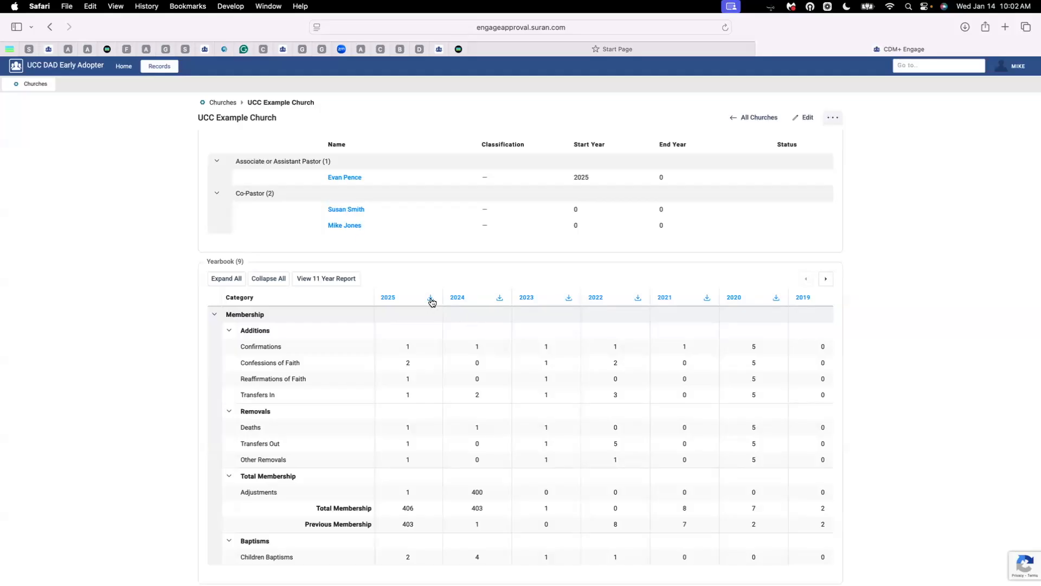
Collapse Membership, Attendance and Our Church's Wider Mission, leaving Finance figures like Total Income $501,000.00 visible
click(214, 314)
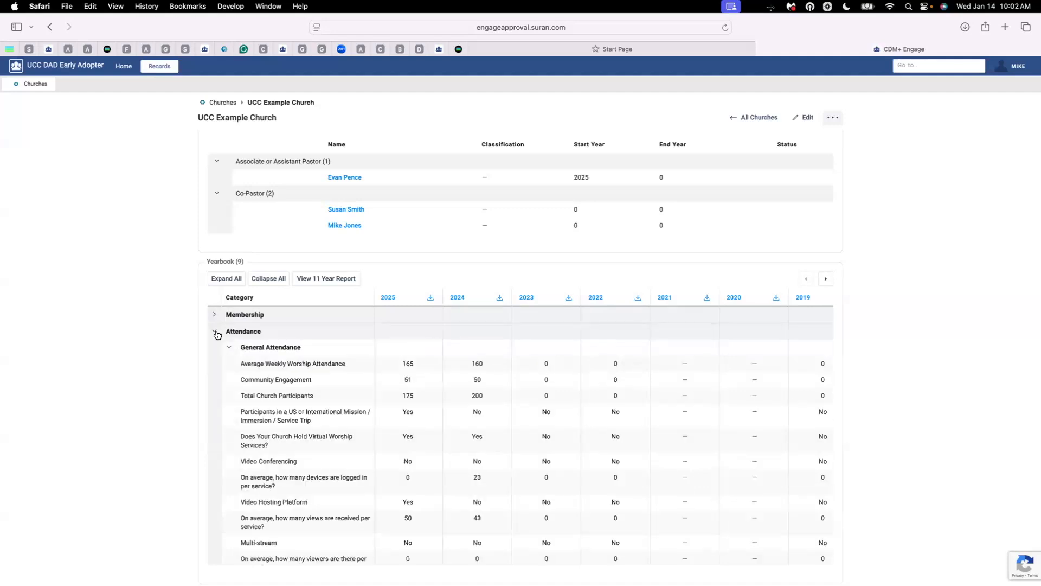
click(214, 331)
scroll(351, 398, down, 5)
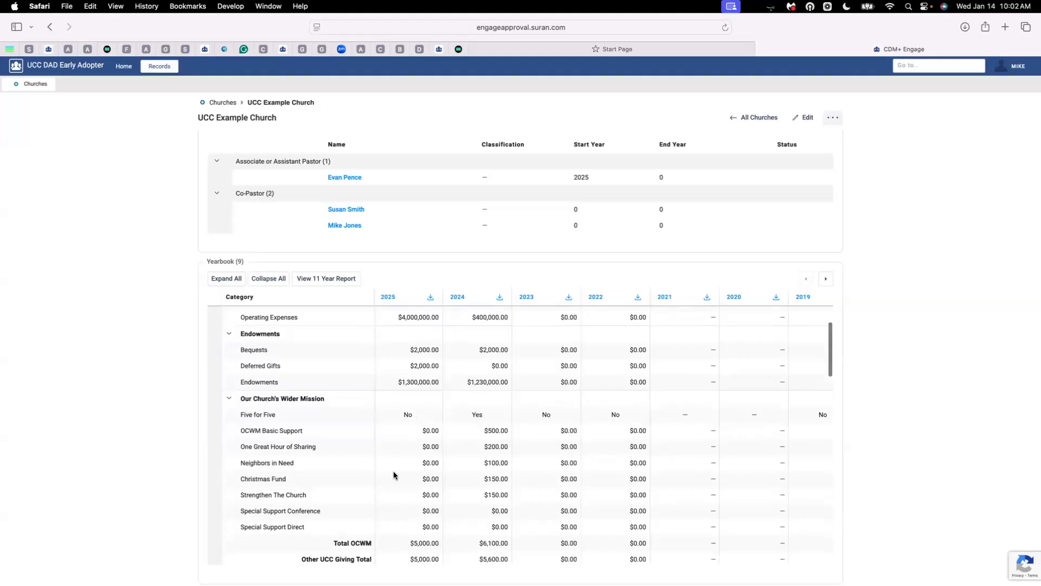
click(231, 401)
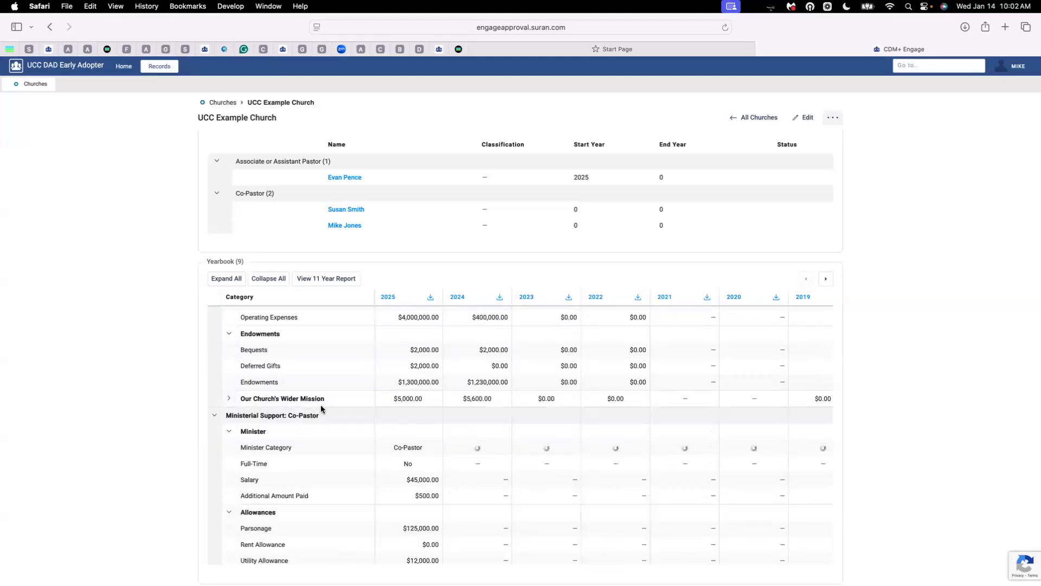
scroll(321, 407, up, 3)
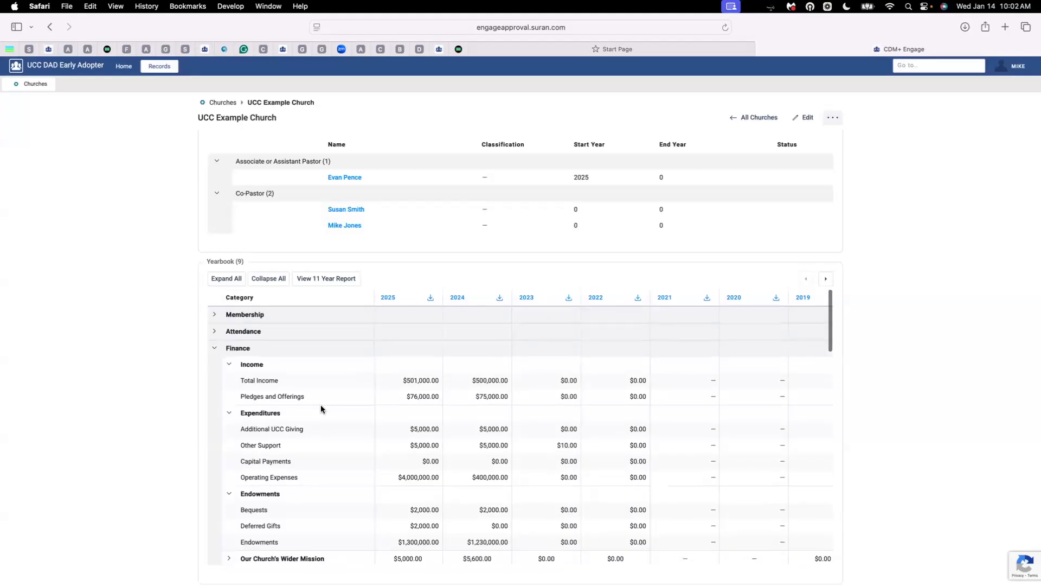
scroll(321, 408, down, 4)
scroll(321, 409, up, 2)
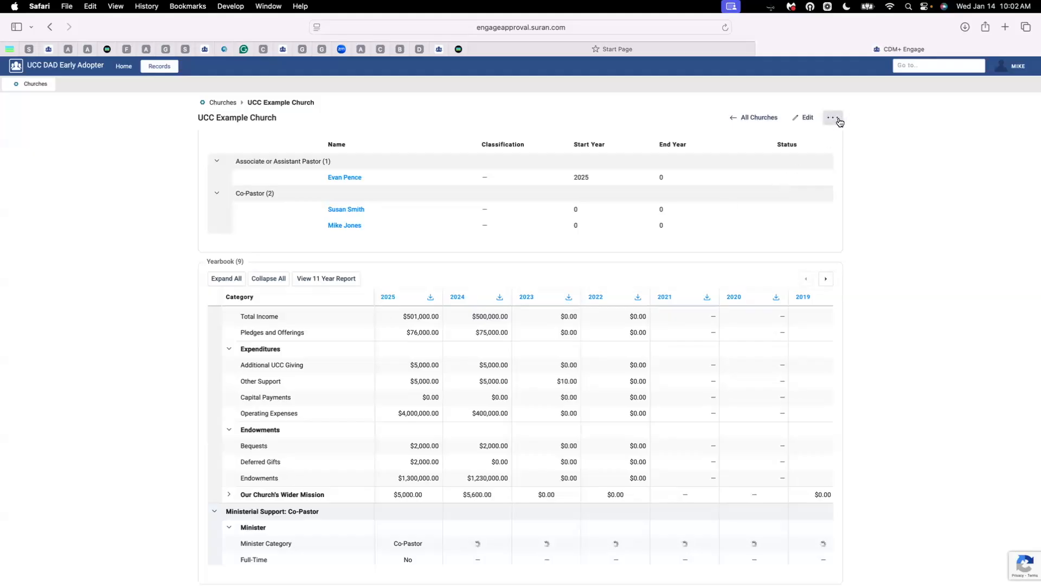
Resume the 2025 report via Continue Reporting, raise Confirmations to 2, and Save and Quit
click(839, 121)
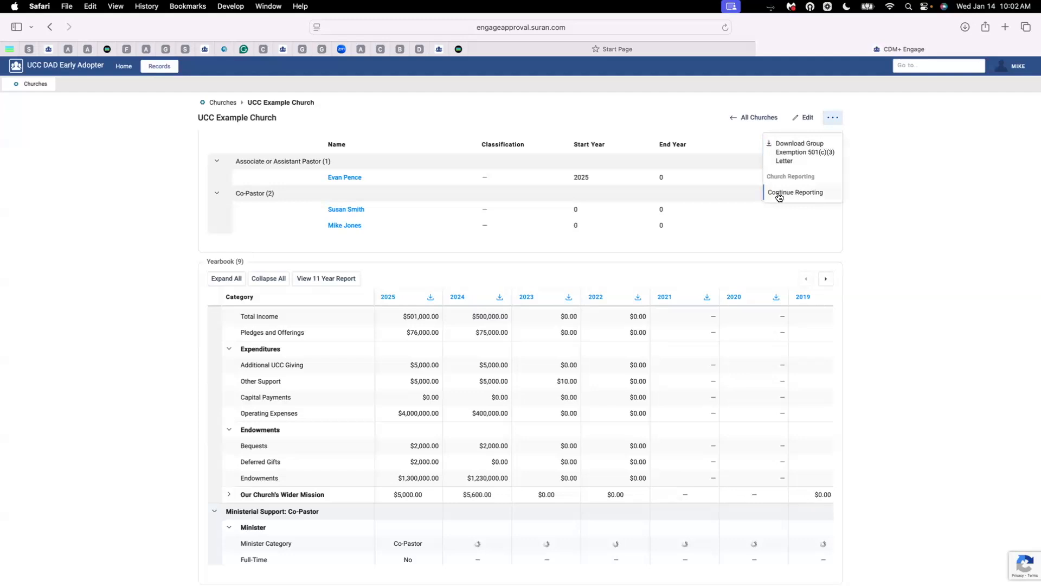
click(815, 194)
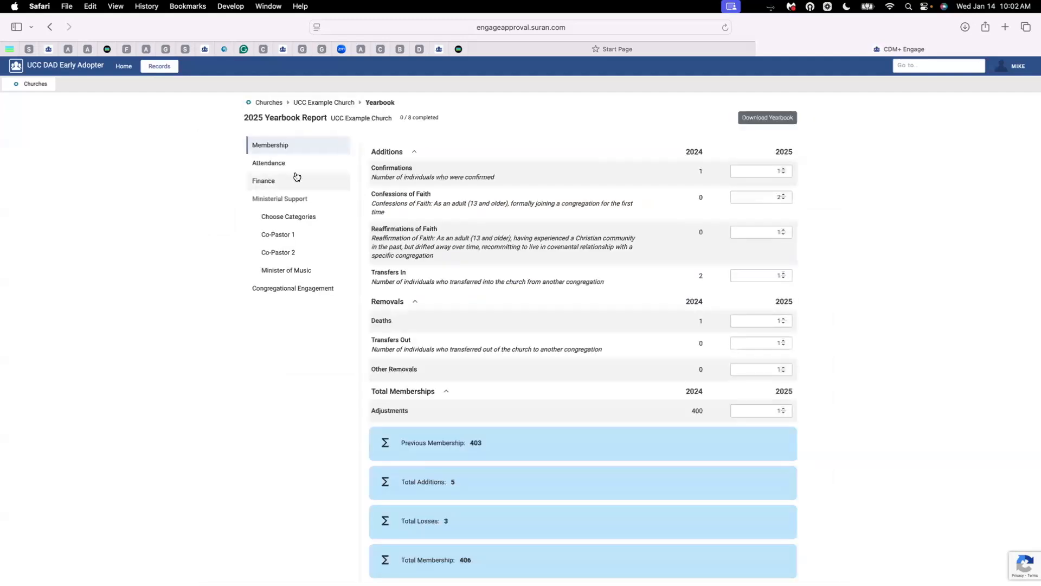
click(784, 170)
scroll(767, 231, down, 5)
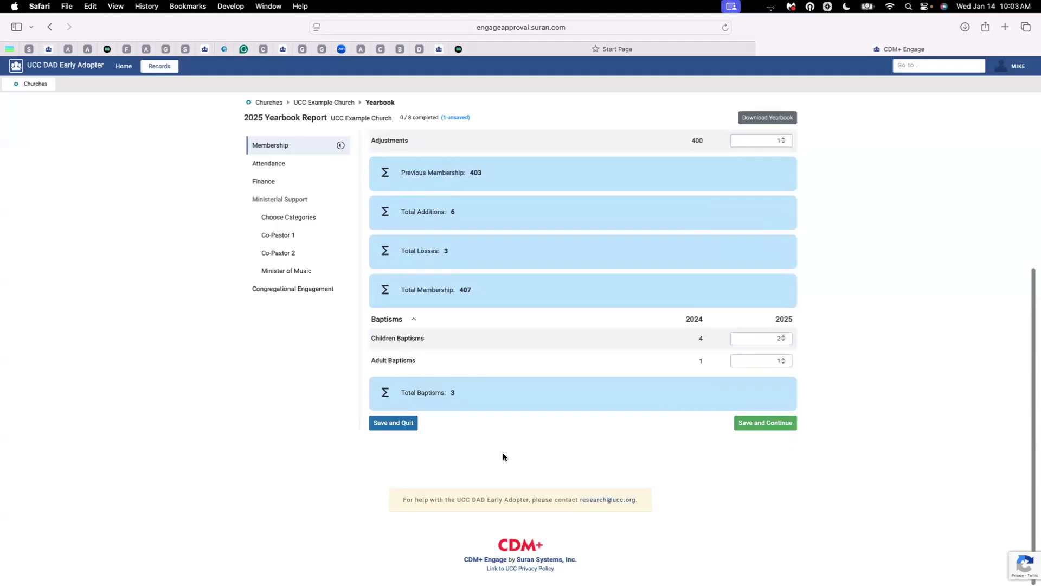
click(393, 423)
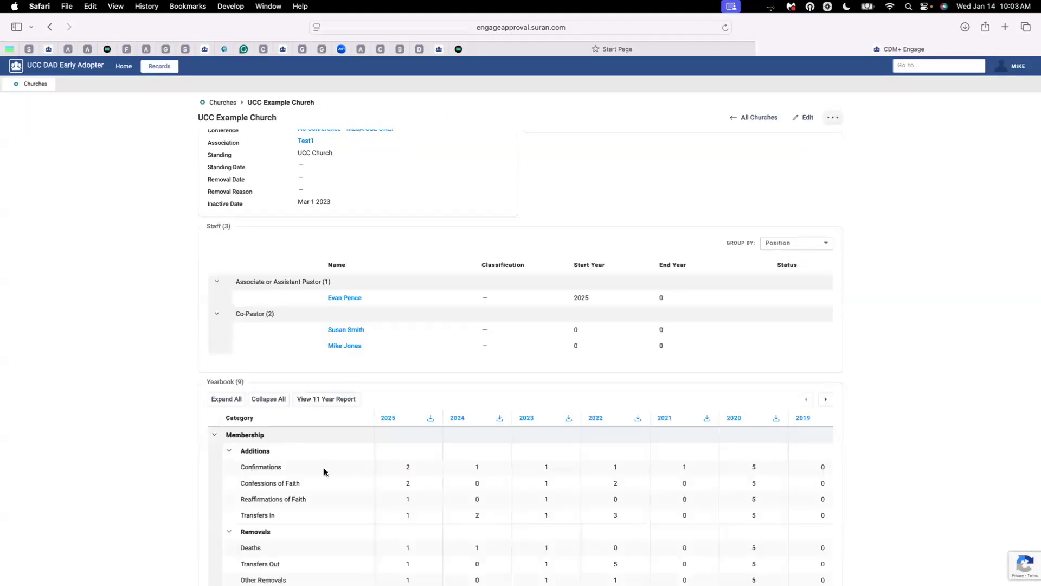
scroll(326, 471, up, 3)
scroll(326, 472, down, 5)
scroll(395, 476, up, 2)
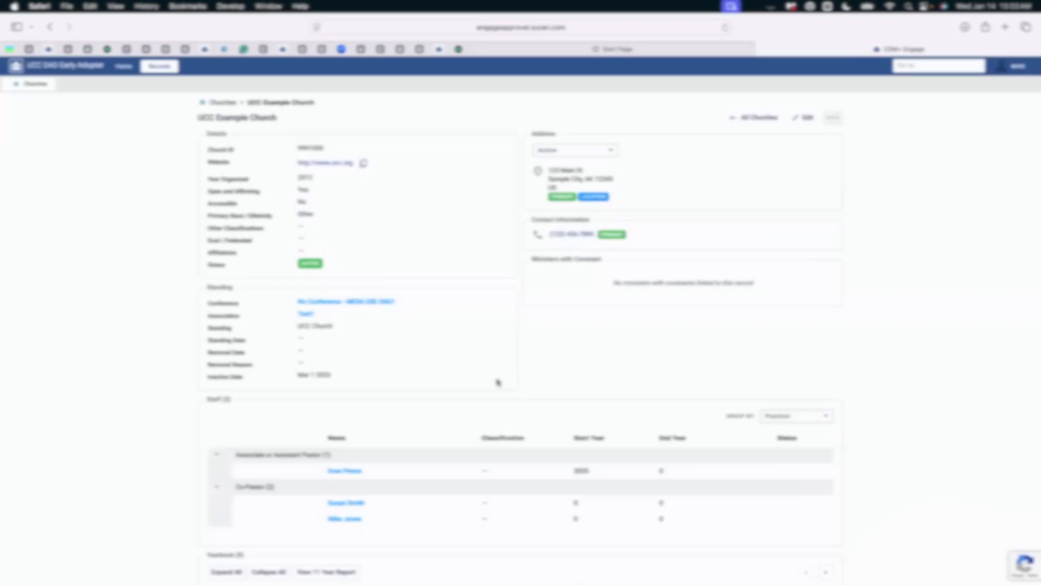
scroll(496, 378, down, 5)
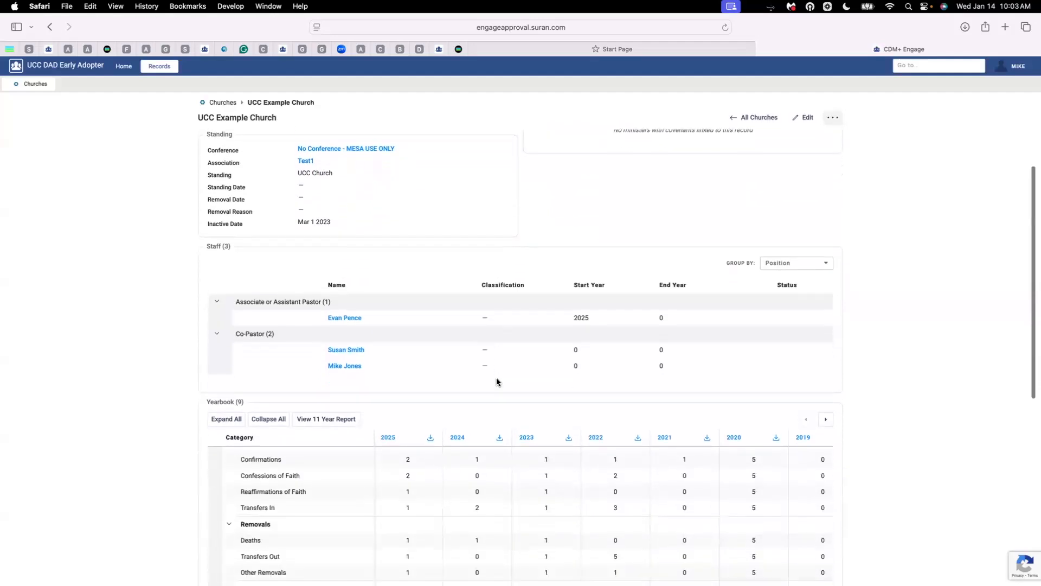
Put the UCC Example Church record in edit mode, review its fields, save, and acknowledge the success message
click(804, 119)
scroll(669, 262, up, 3)
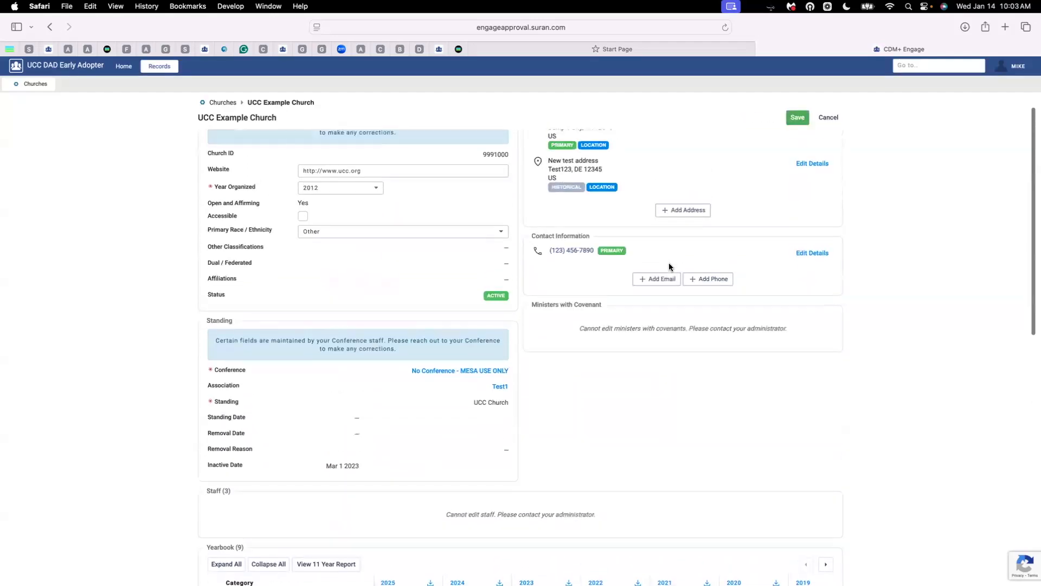
scroll(668, 262, up, 1)
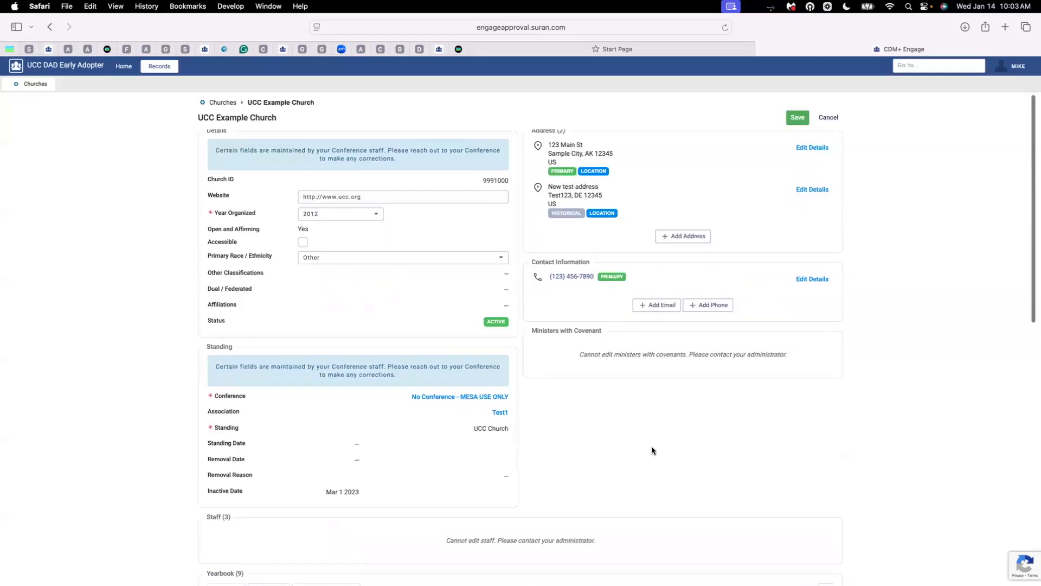
scroll(652, 443, down, 5)
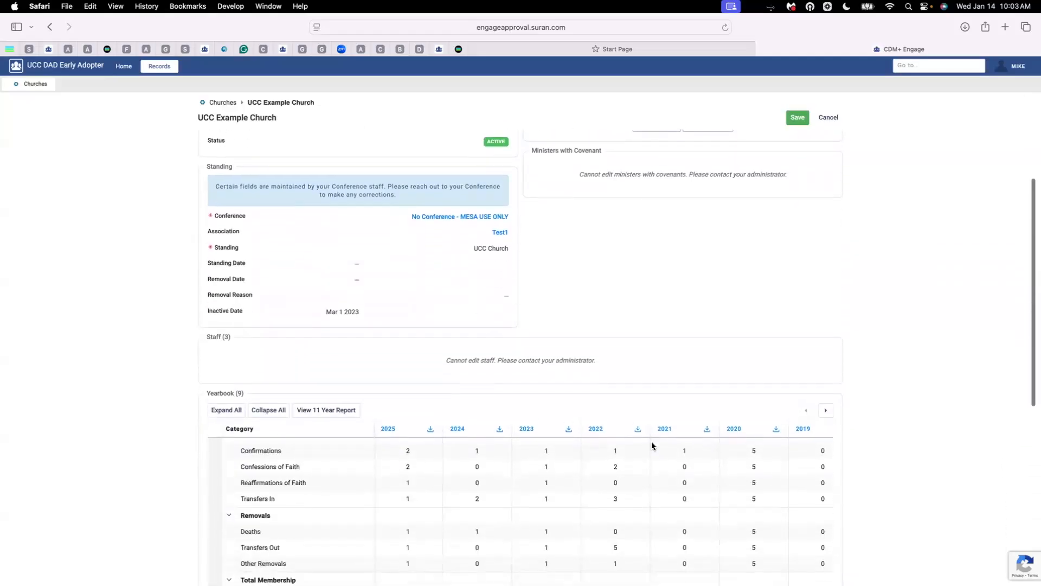
scroll(652, 442, up, 5)
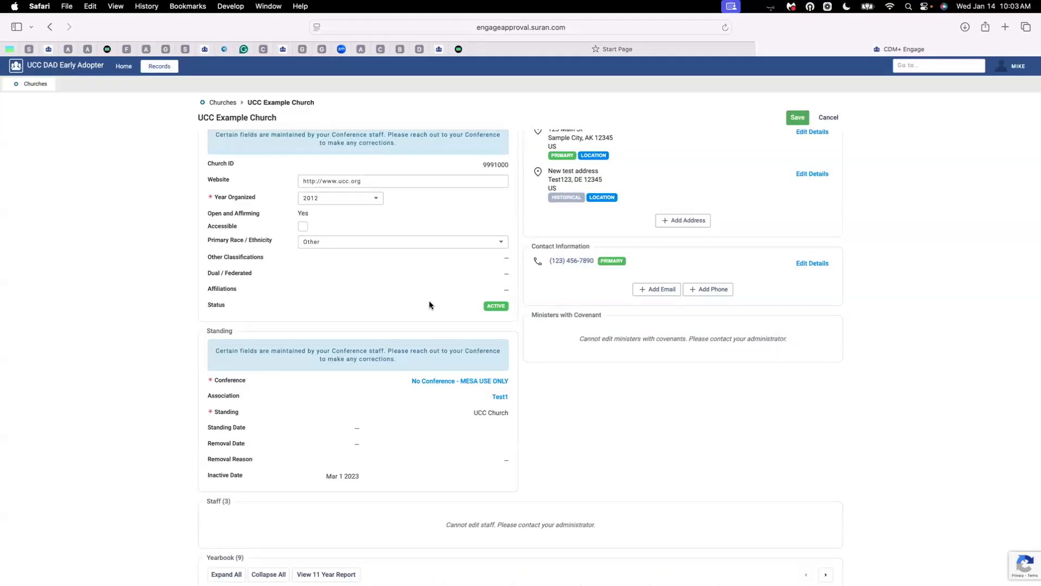
scroll(429, 304, down, 8)
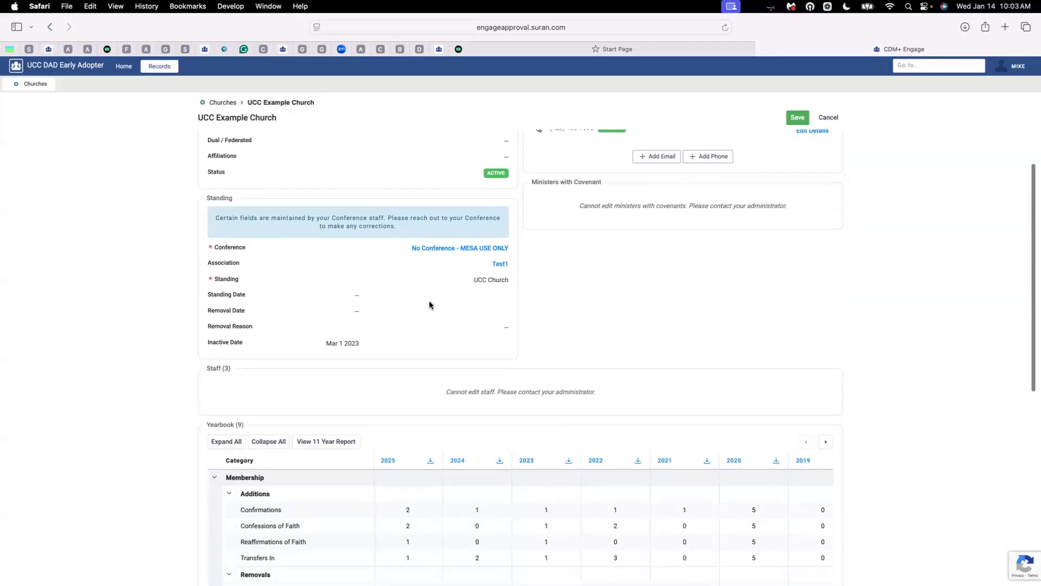
scroll(429, 305, down, 5)
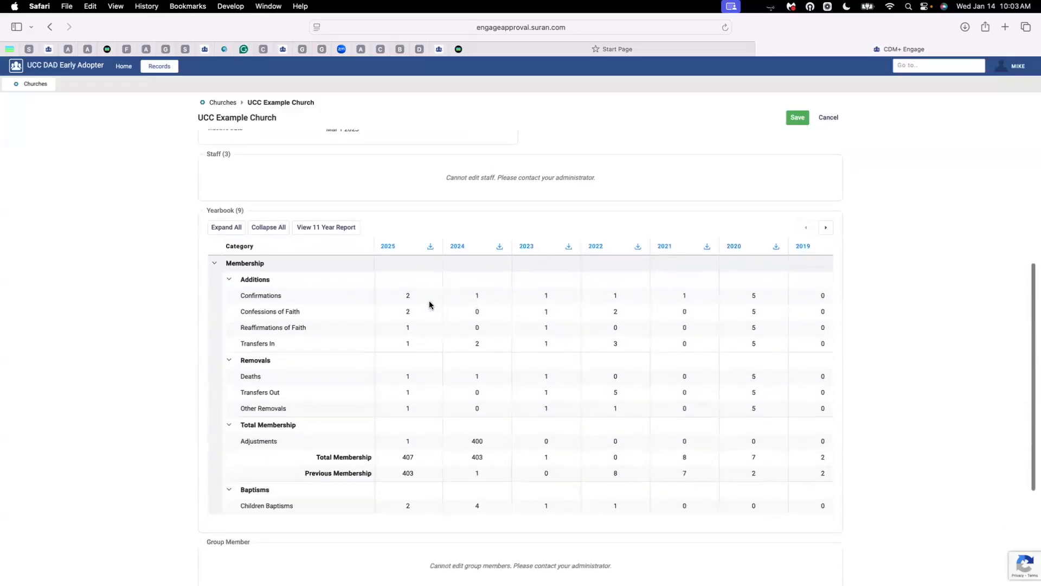
scroll(429, 305, down, 3)
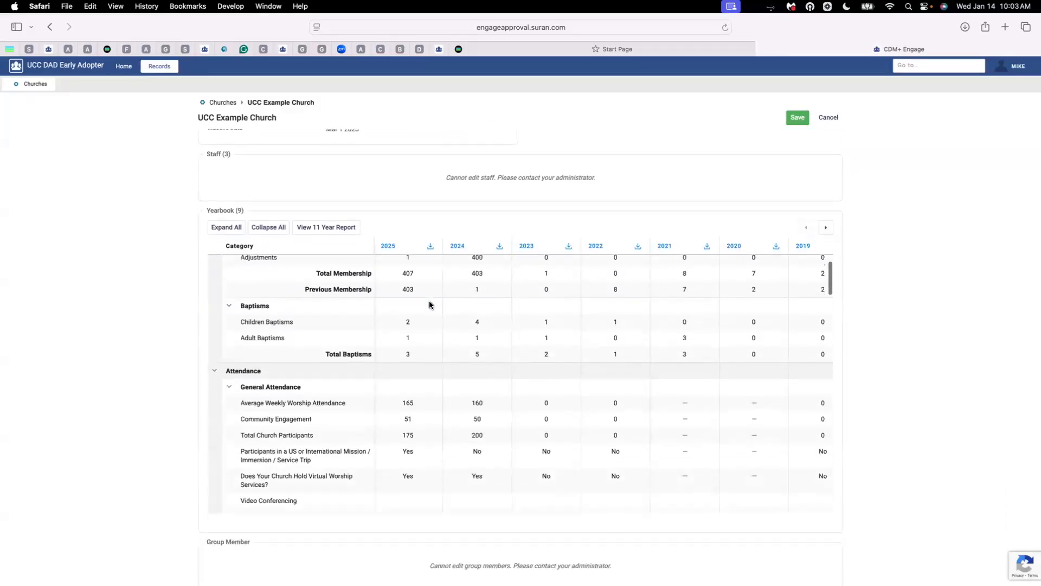
click(797, 122)
click(510, 379)
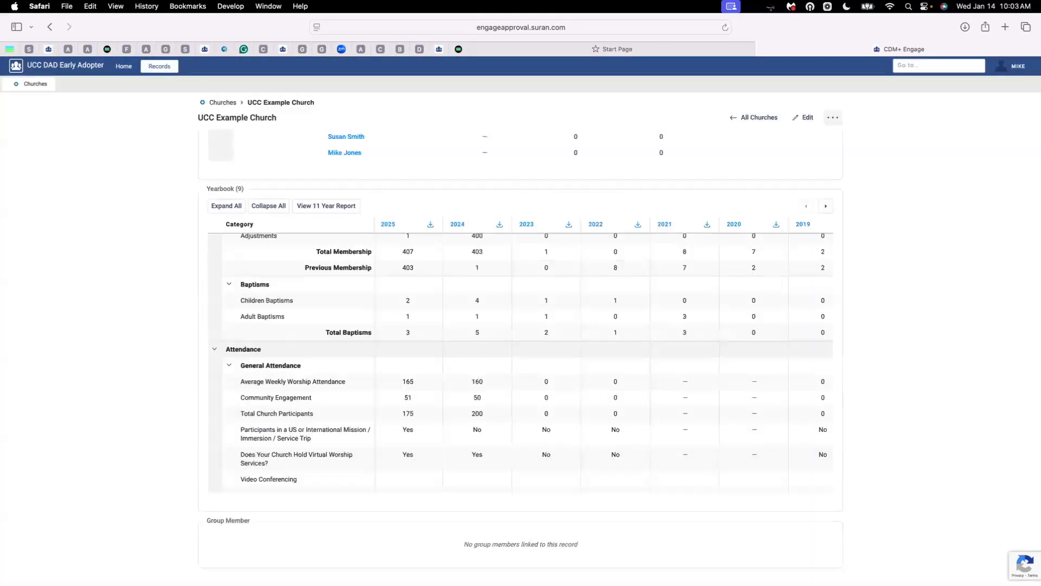